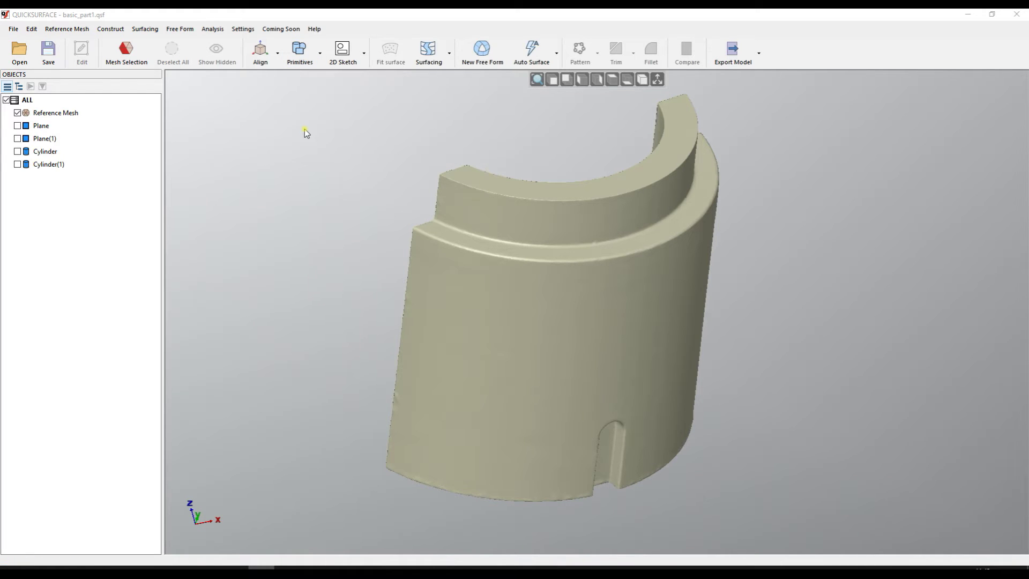
Browse the primitive types and the Construct > Primitives menu, then display the fitted Plane.
left_click(302, 56)
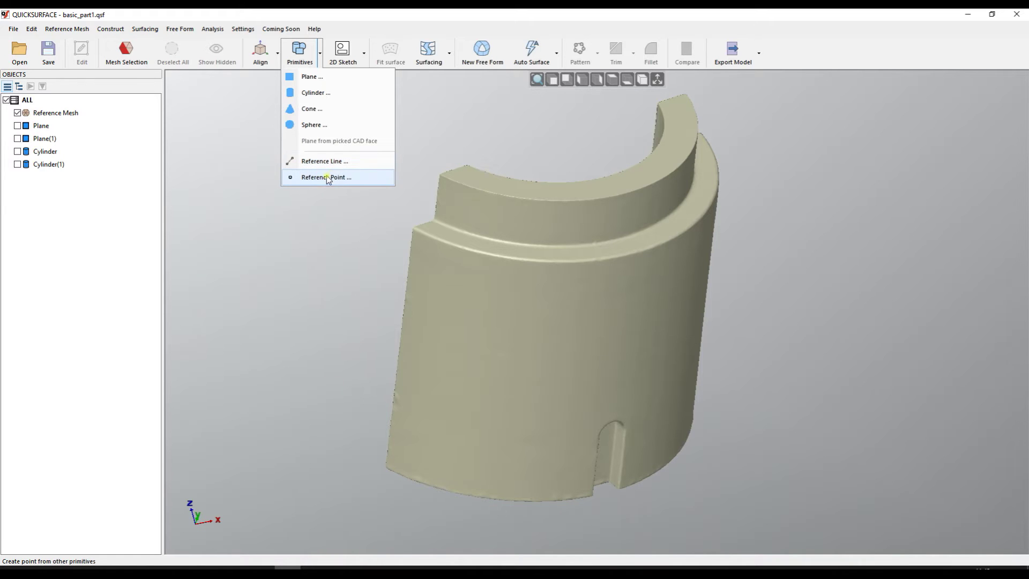
left_click(239, 87)
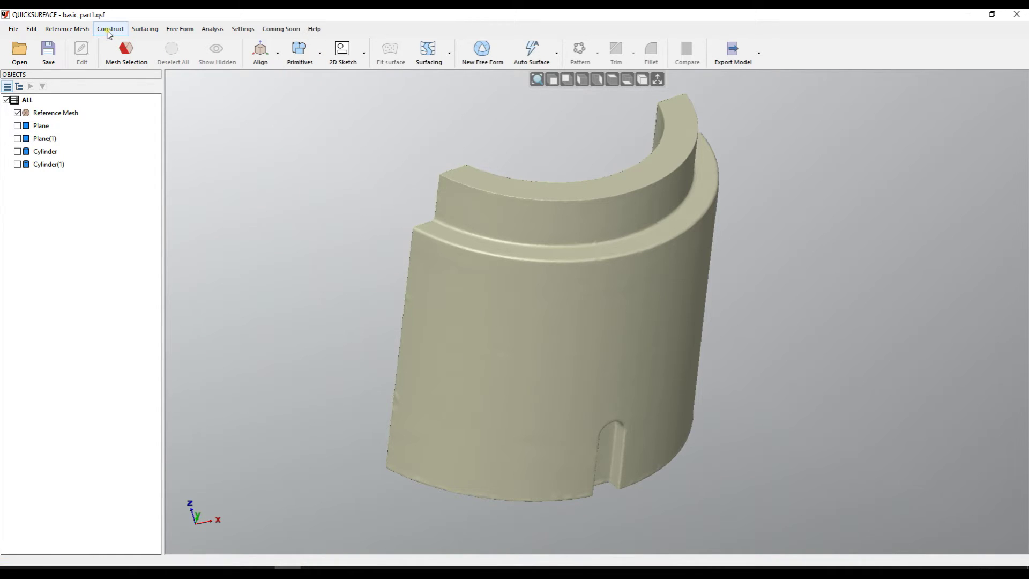
left_click(109, 32)
mouse_move(128, 45)
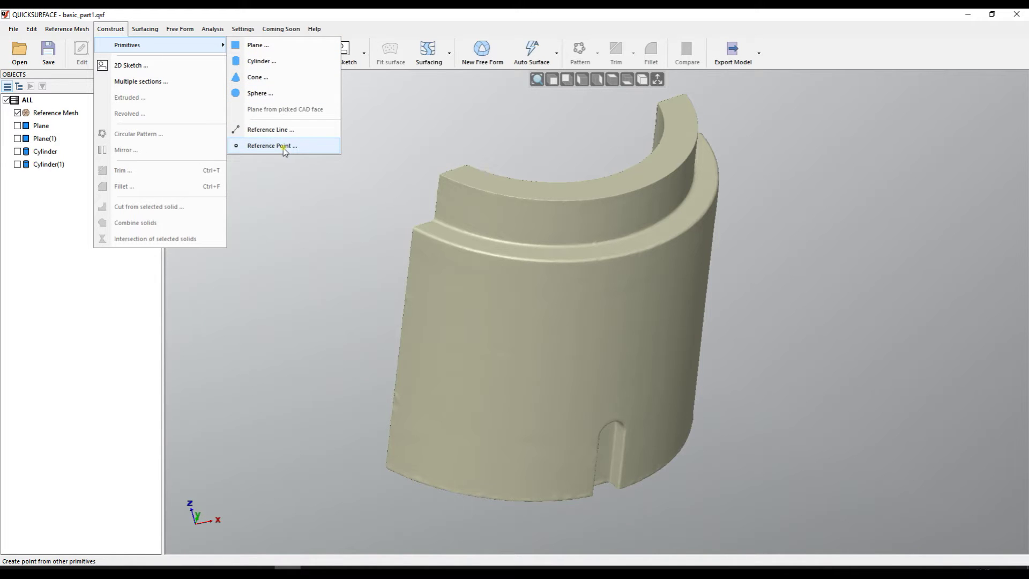
left_click(534, 14)
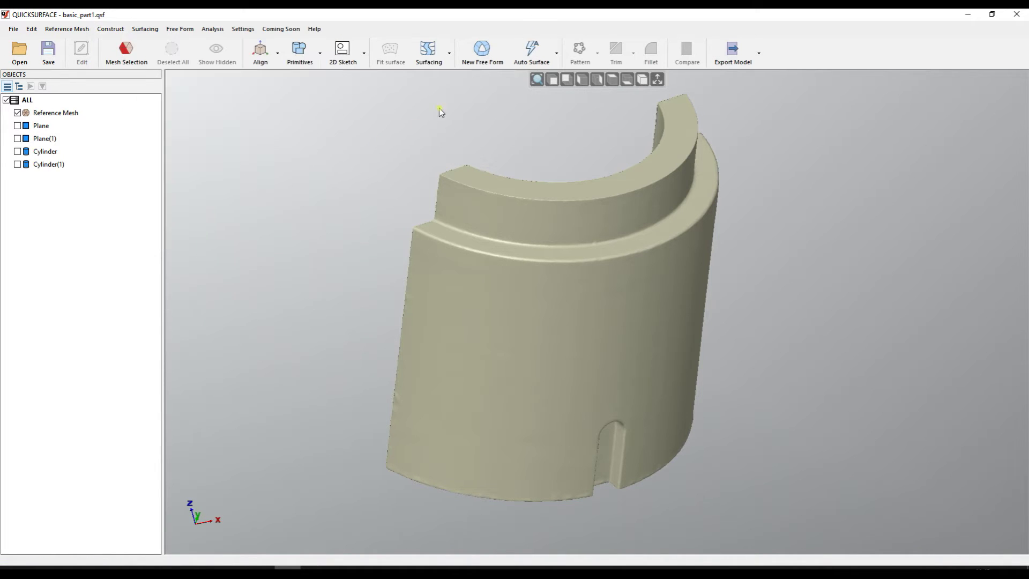
left_click(17, 125)
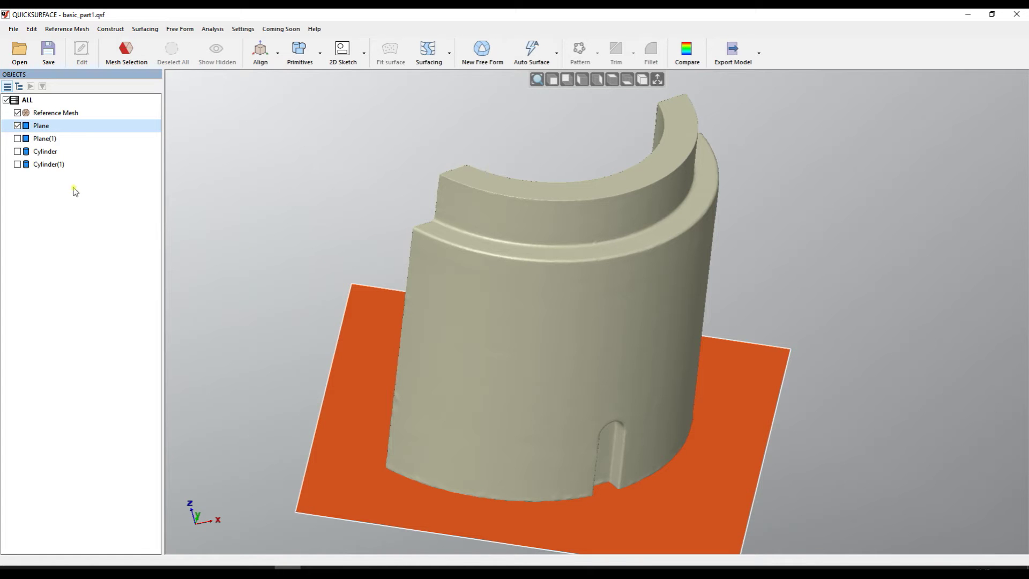
Display Plane(1) standing upright beside the base plane, and start a new reference line.
left_click(17, 138)
right_click_drag(510, 405, 549, 407)
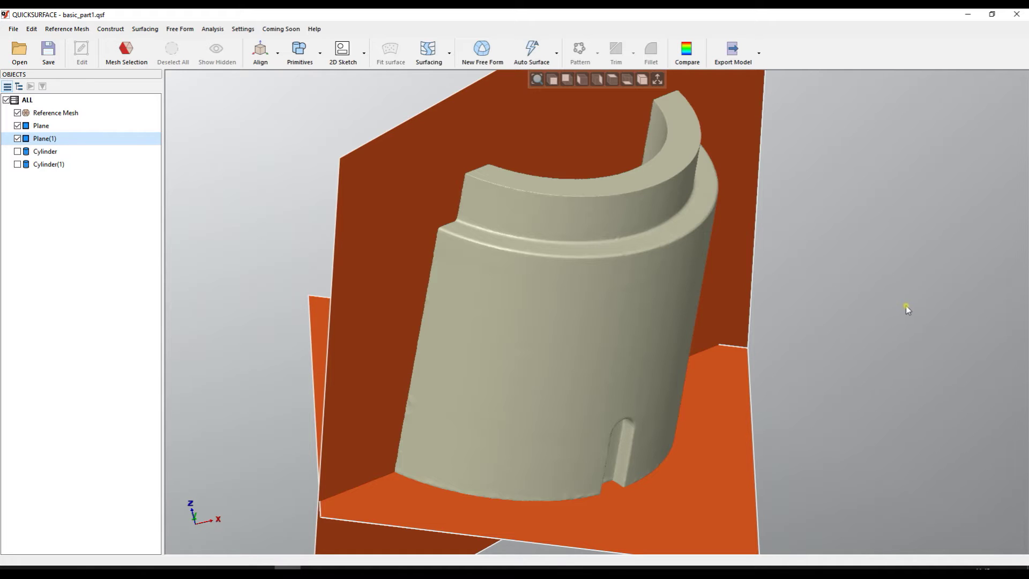
left_click(310, 52)
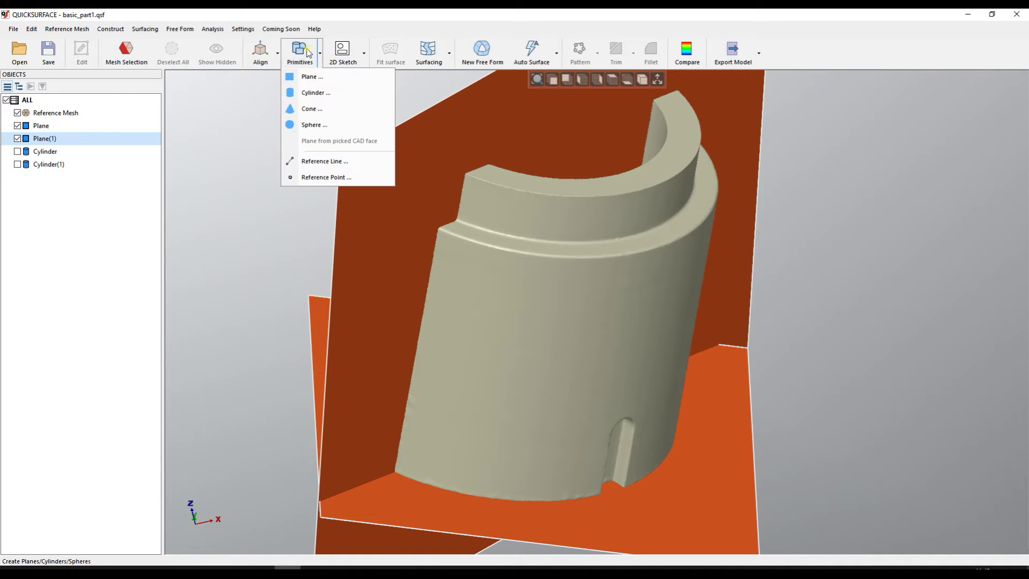
left_click(305, 162)
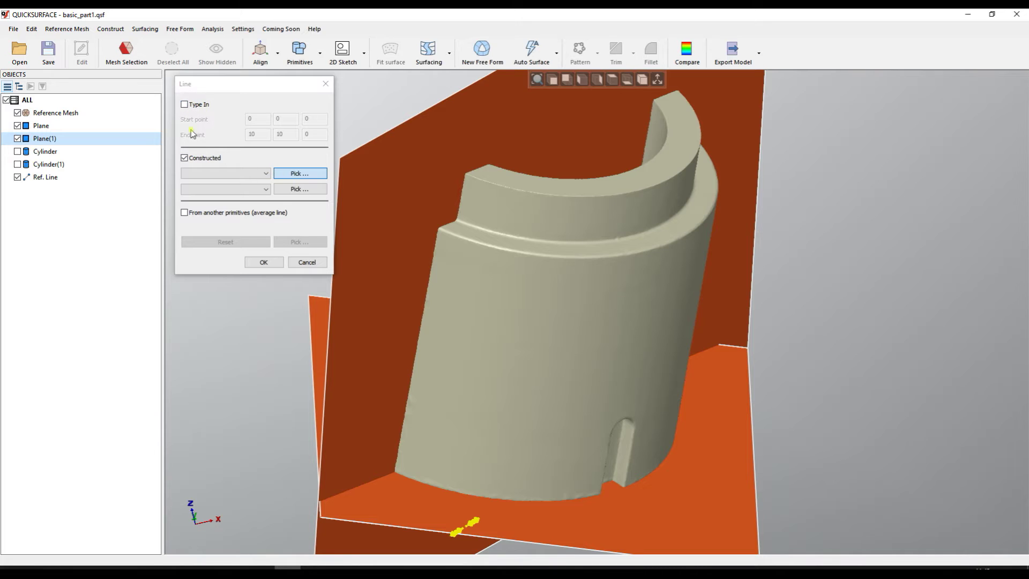
Try typed-in start and end coordinates, then switch the line to Constructed mode.
left_click(185, 105)
left_click(184, 105)
left_click(278, 120)
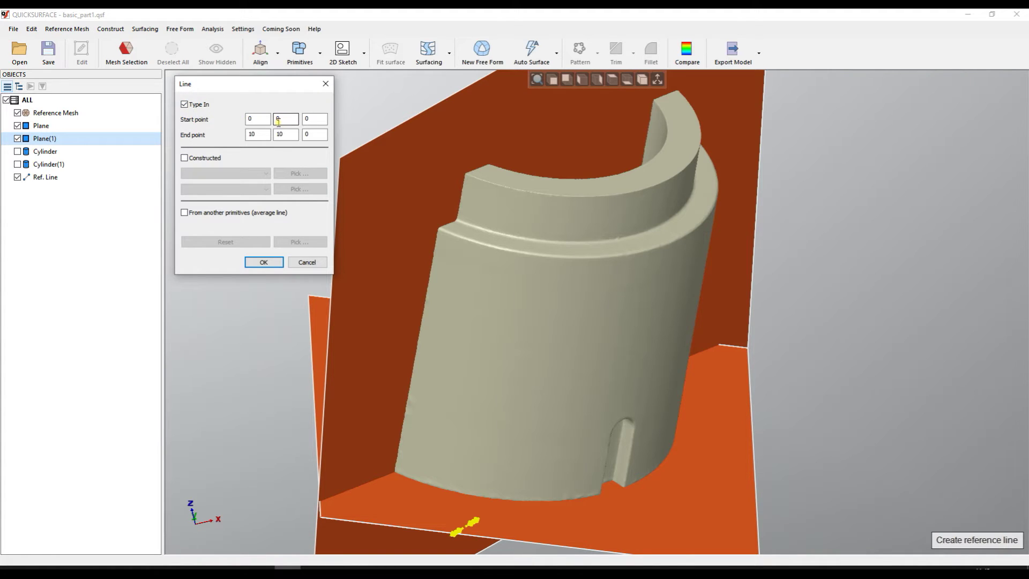
left_click(255, 119)
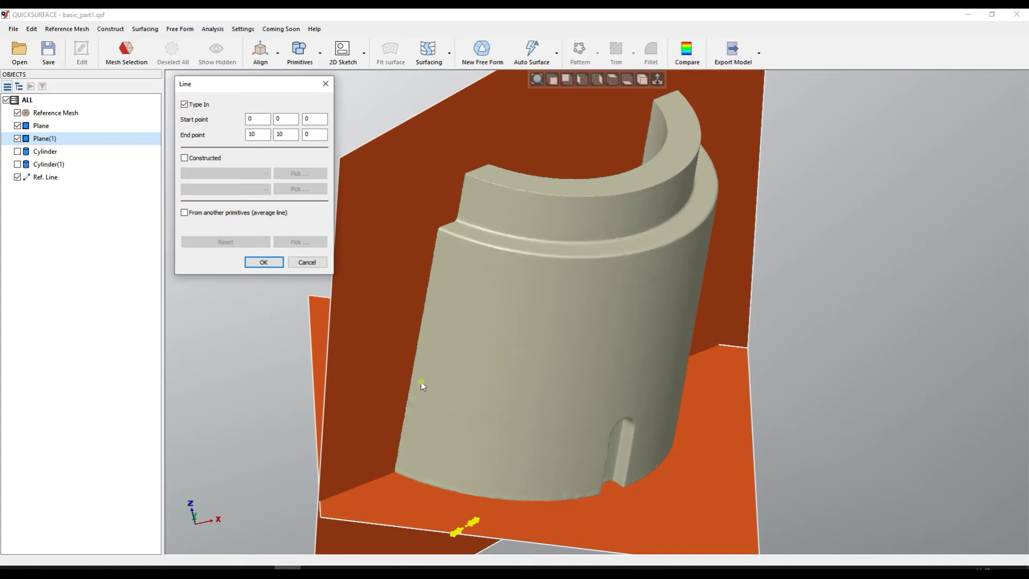
left_click(195, 160)
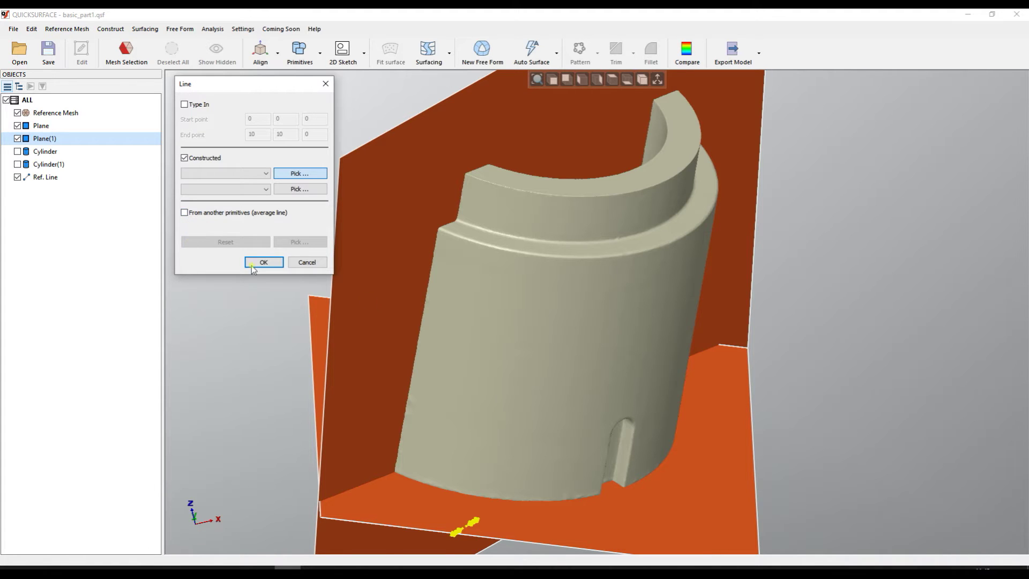
Stretch Ref. Line across the base plane from -84.872, -84.872, 0 to 191.574, 191.574, 0.
scroll(582, 285, "down", 3)
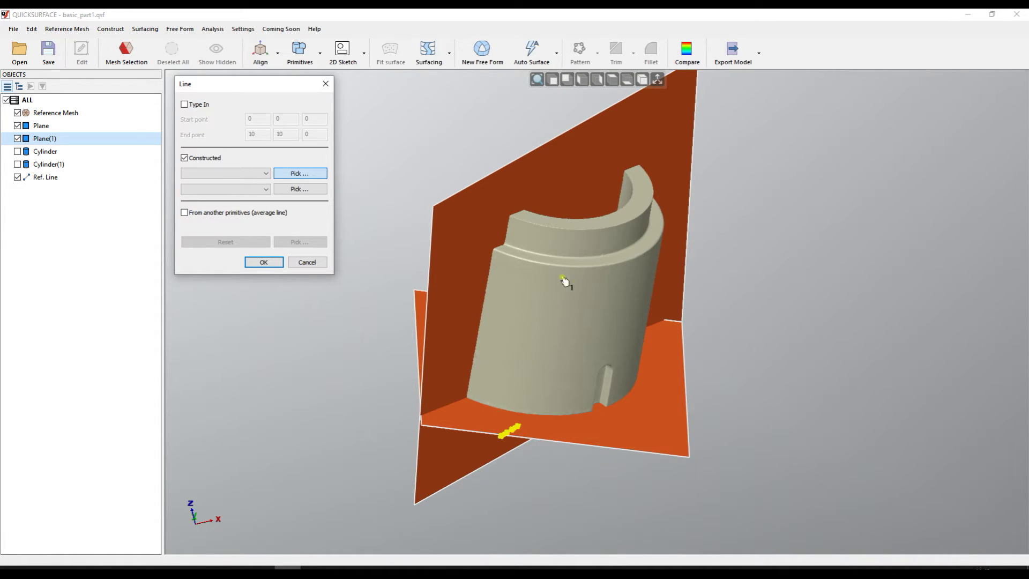
right_click_drag(749, 405, 620, 416)
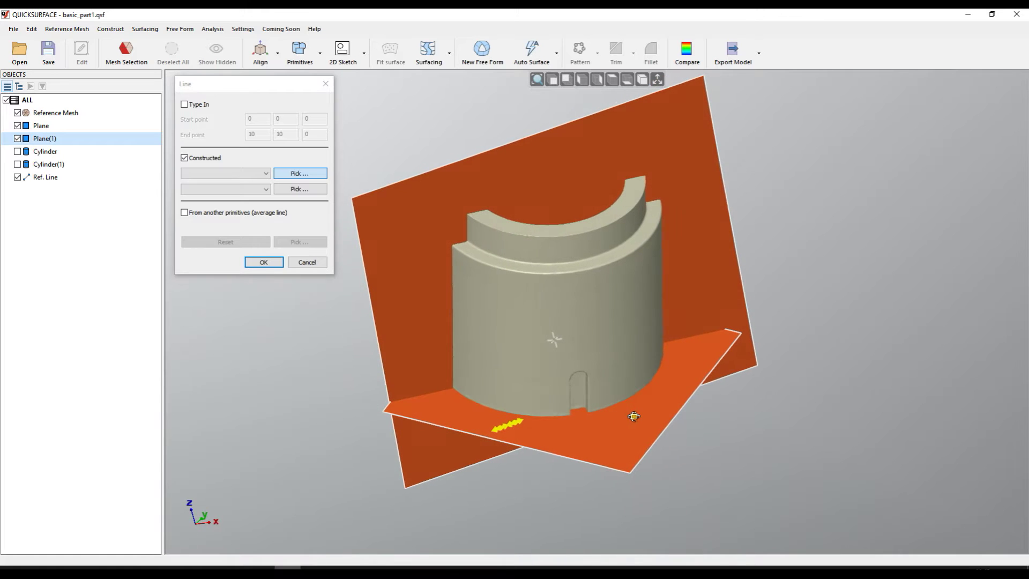
scroll(520, 427, "up", 3)
left_click_drag(519, 427, 918, 276)
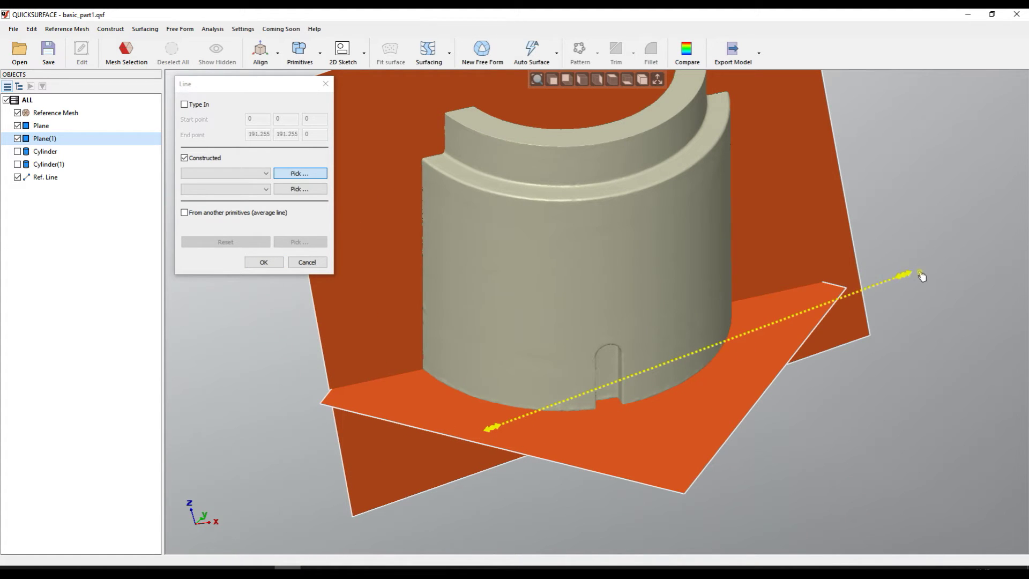
left_click_drag(496, 437, 311, 496)
right_click_drag(498, 370, 662, 287)
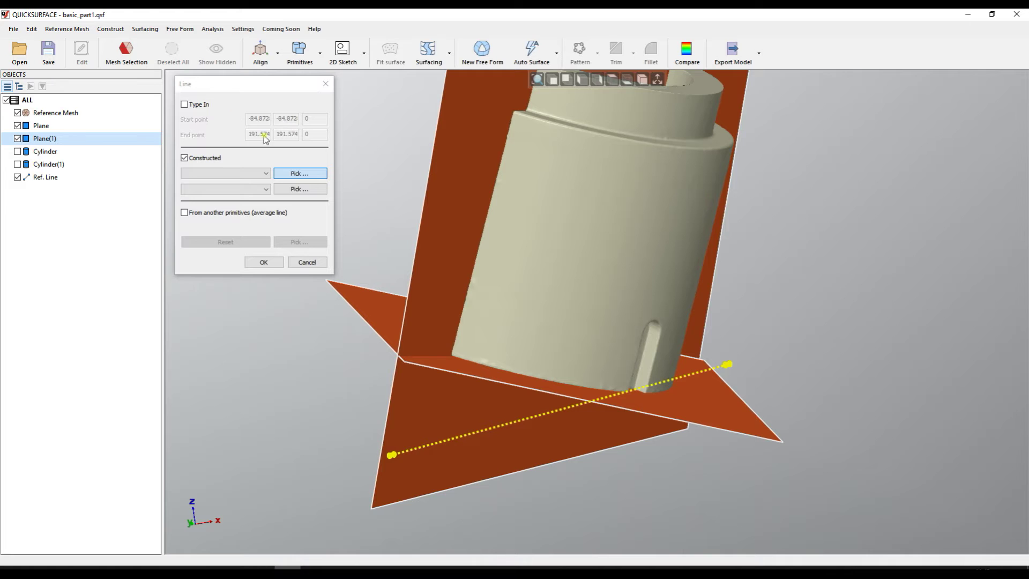
right_click_drag(519, 381, 369, 270)
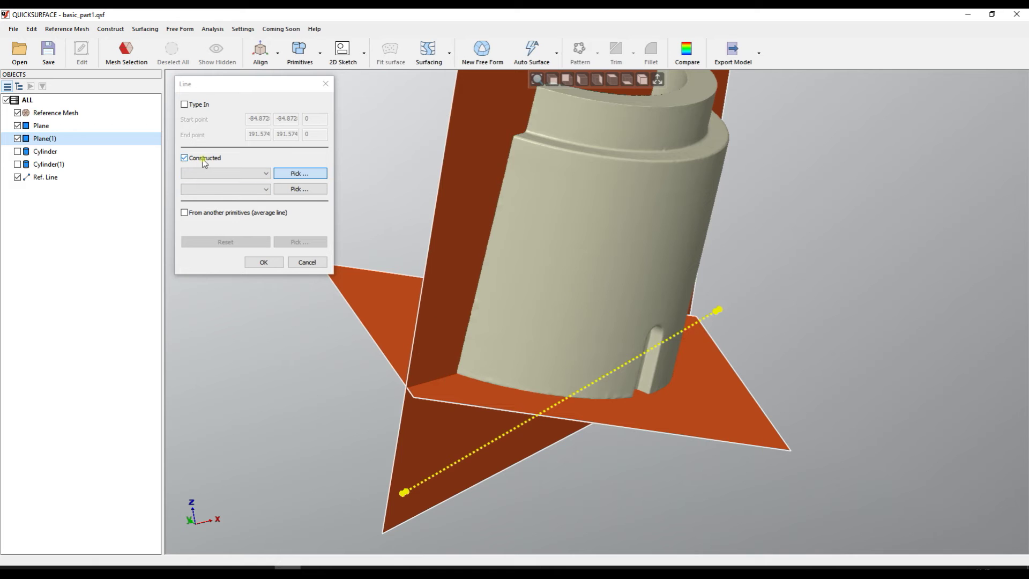
left_click(296, 174)
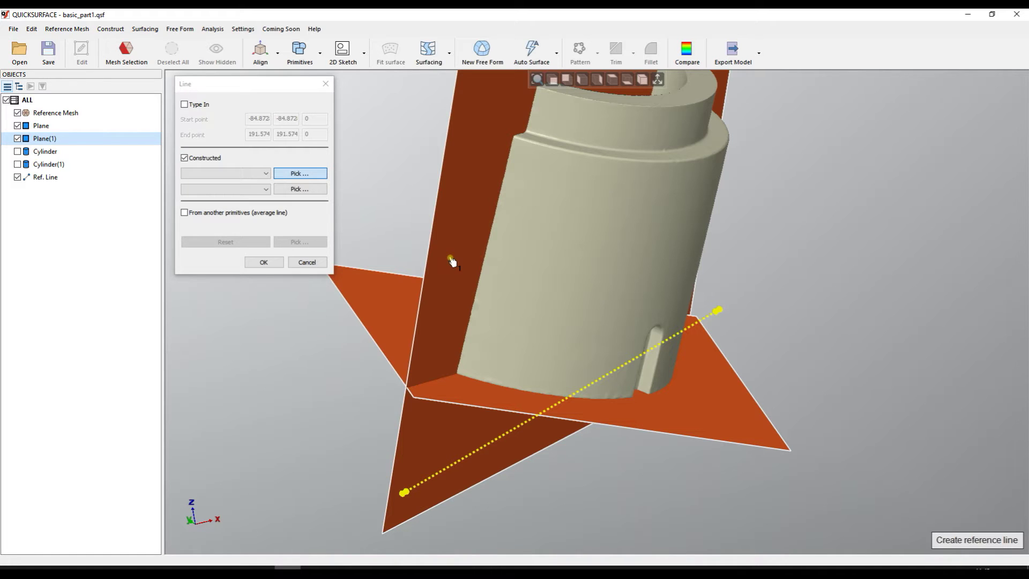
Define Ref. Line by Plane(1) and Plane, lengthen it, and display the Cylinder.
left_click(463, 171)
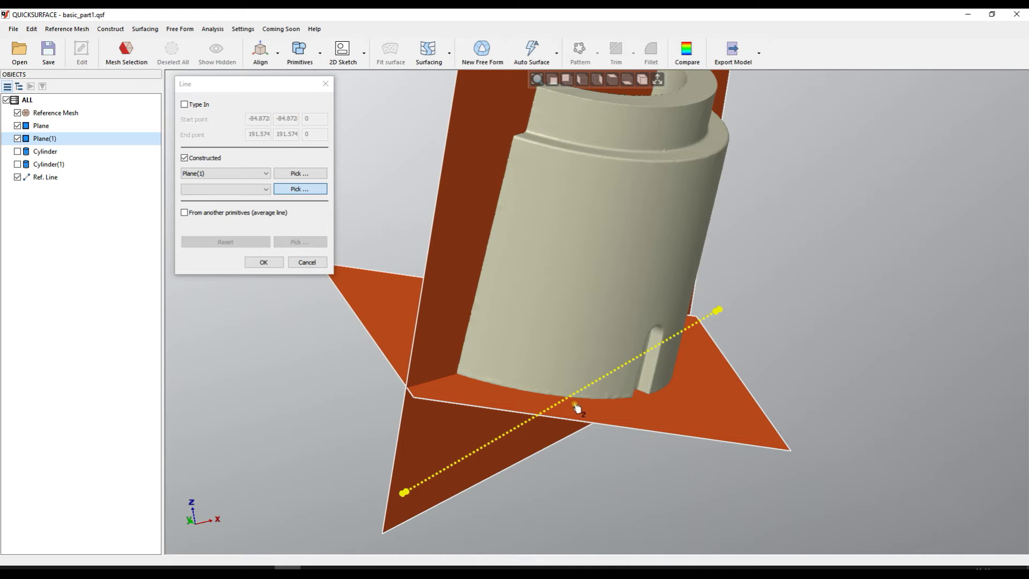
left_click(706, 432)
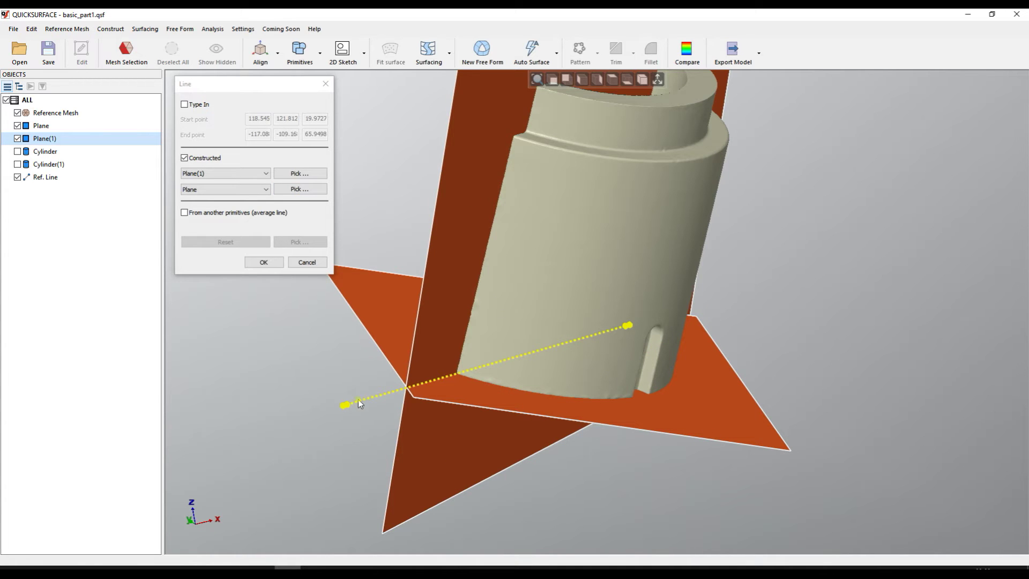
right_click_drag(611, 411, 514, 450)
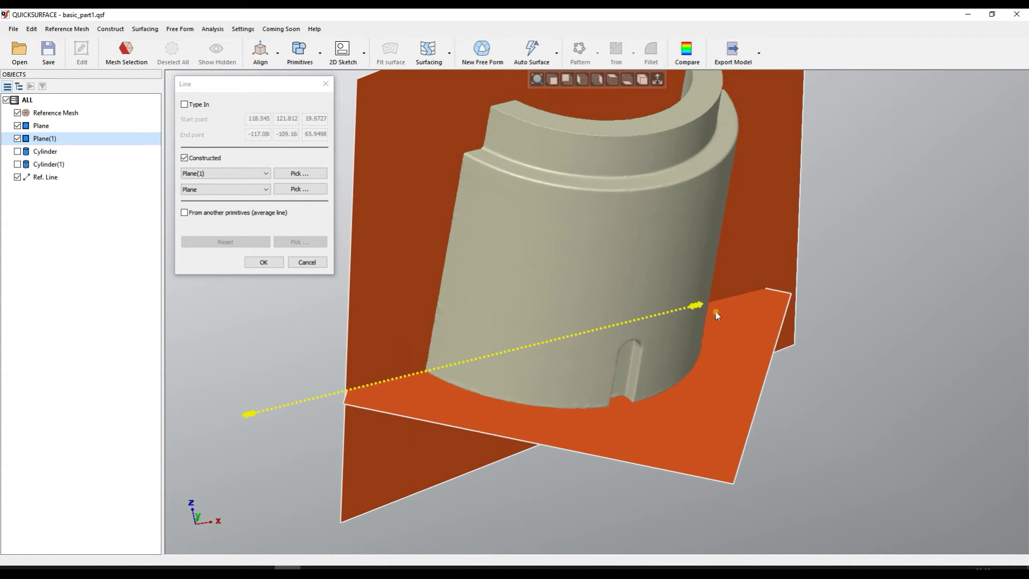
left_click_drag(696, 307, 884, 284)
right_click_drag(536, 403, 444, 356)
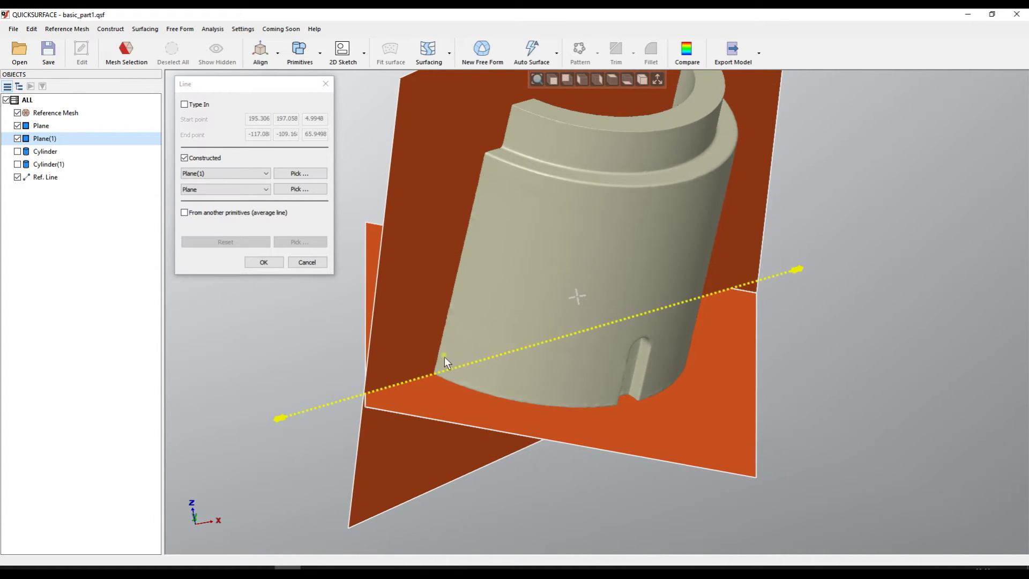
left_click(17, 152)
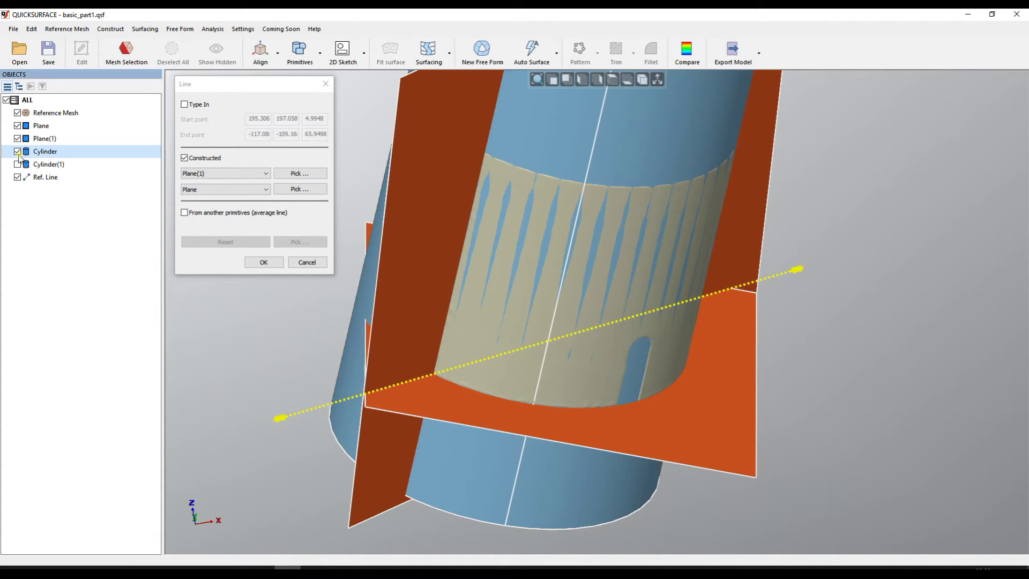
Rebuild Ref. Line from Plane(1) and the Cylinder, running along the cylinder, and confirm it.
left_click(304, 175)
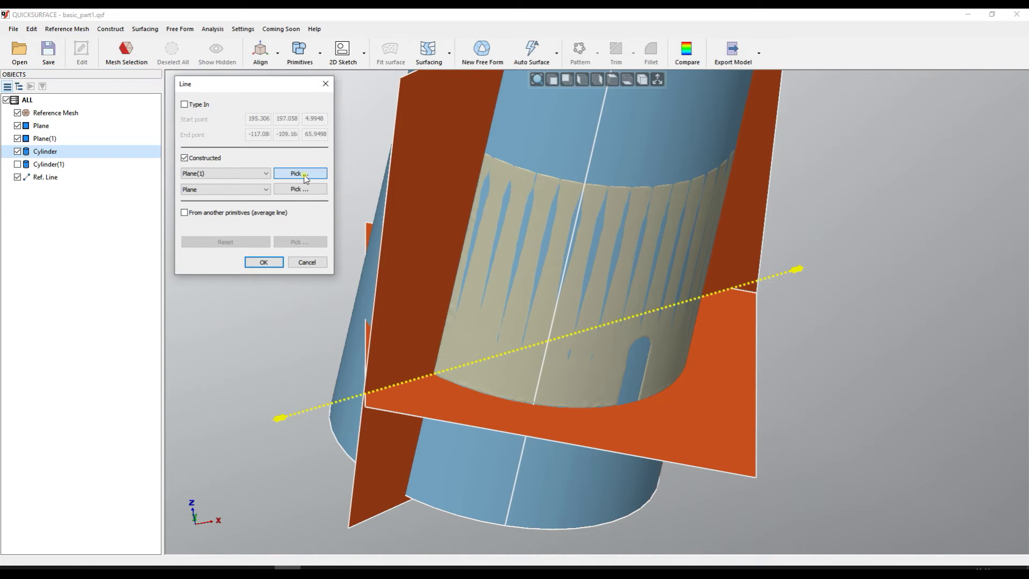
left_click(304, 177)
left_click(438, 157)
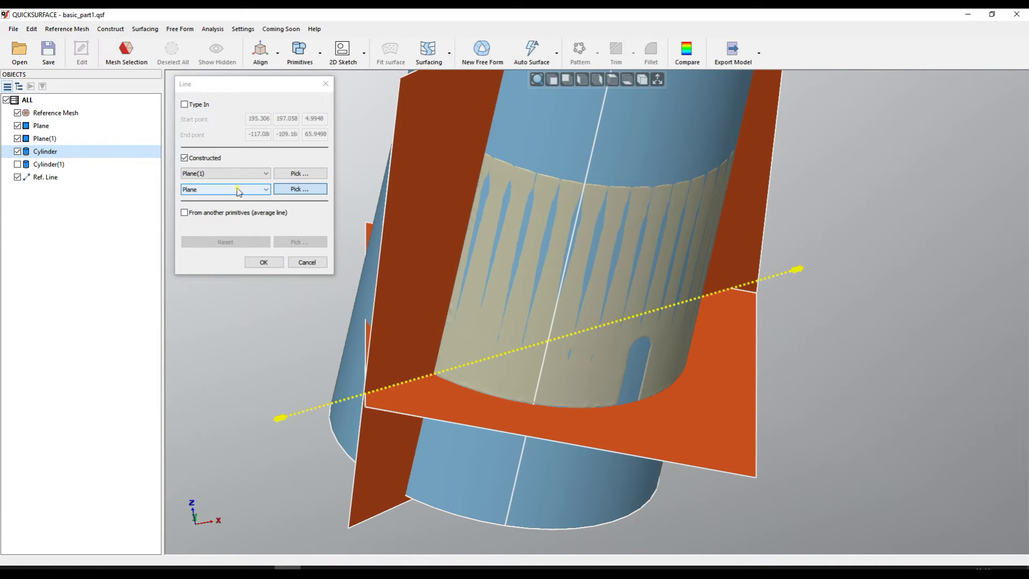
left_click(569, 153)
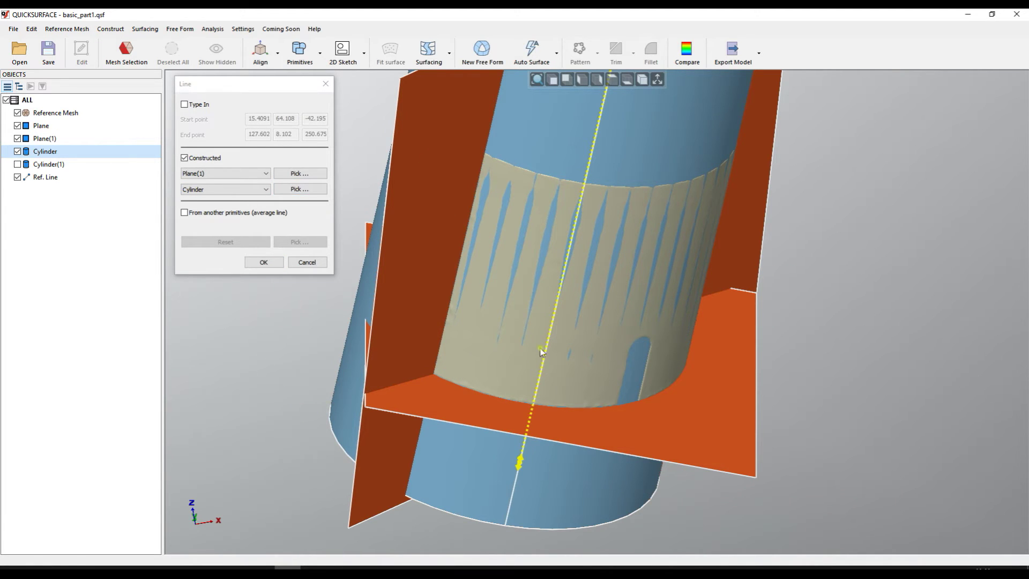
right_click_drag(487, 438, 524, 435)
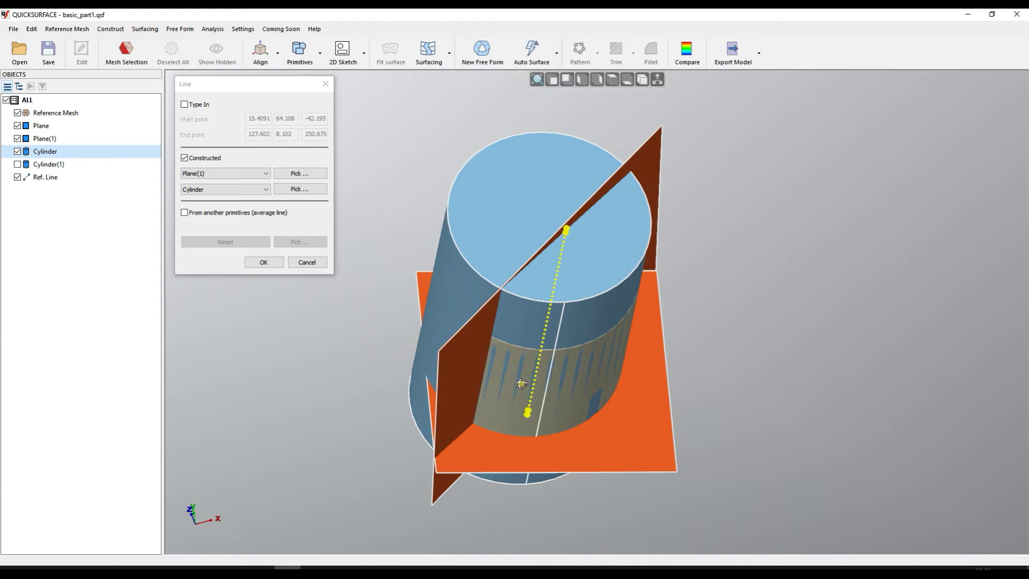
right_click_drag(524, 380, 507, 262)
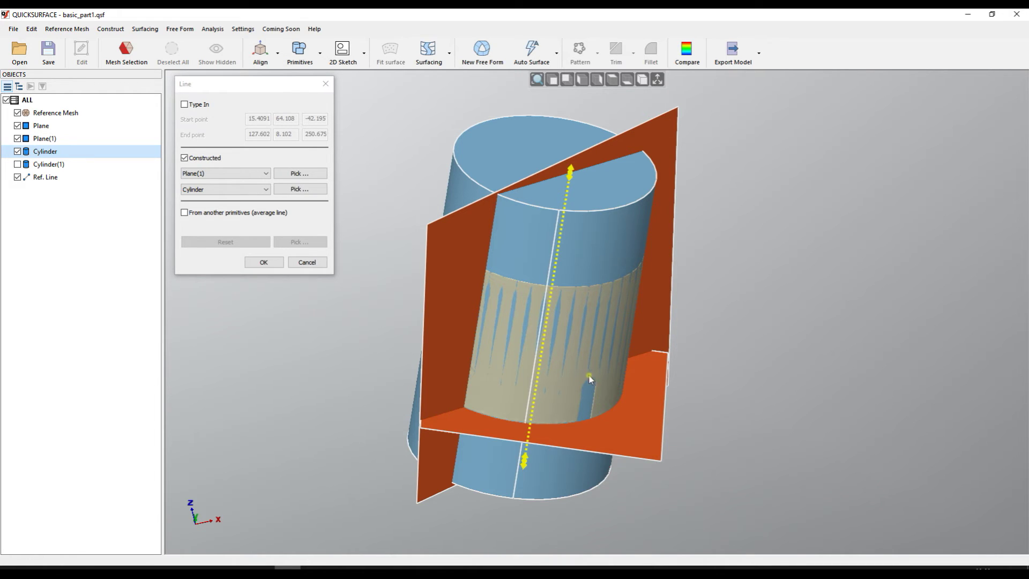
left_click(263, 262)
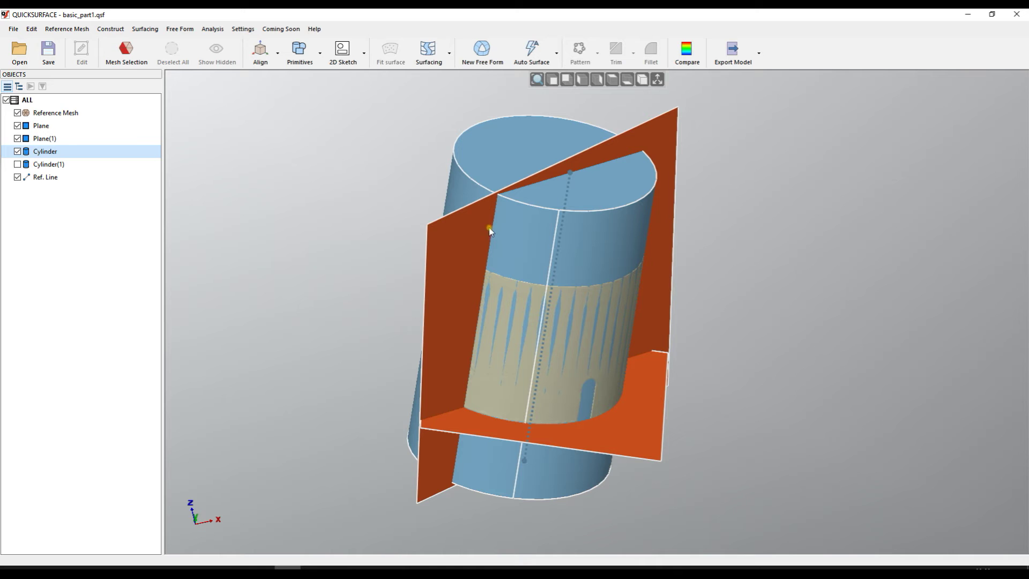
Rotate Plane(1) leftward around the cylinder so Ref. Line follows it.
left_click(470, 236)
right_click_drag(692, 461, 700, 445)
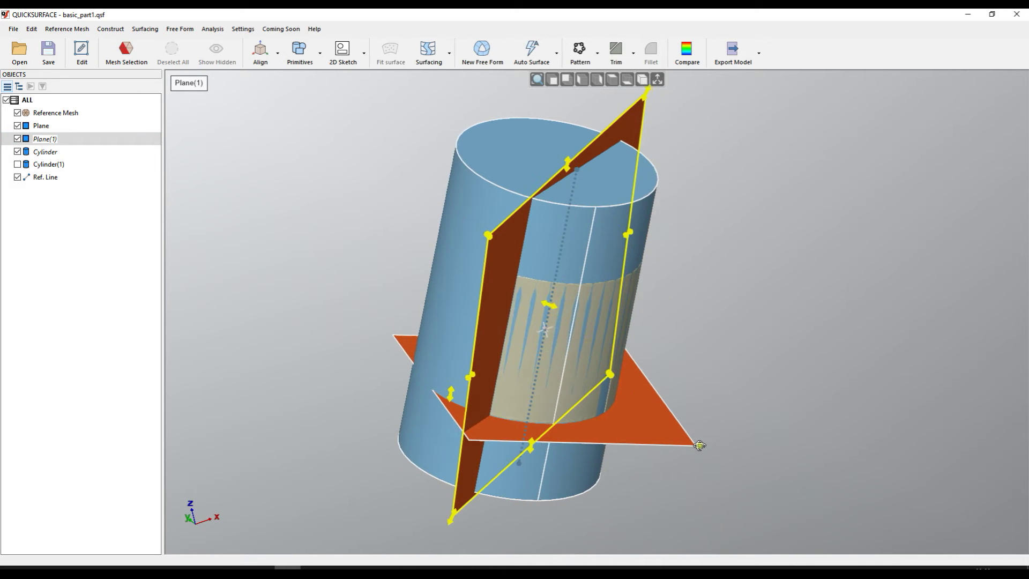
left_click_drag(549, 304, 284, 246)
left_click(337, 371)
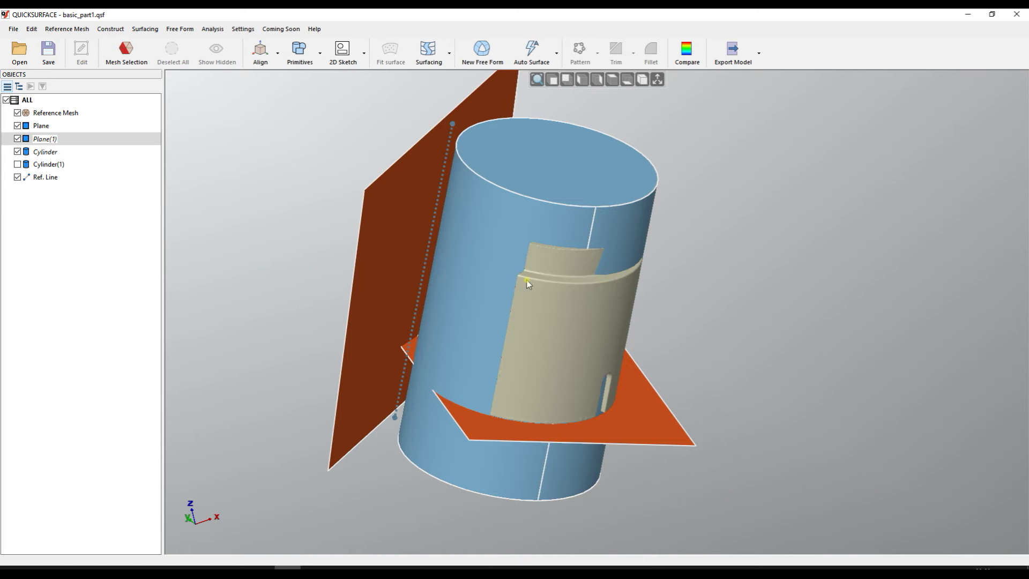
left_click(410, 247)
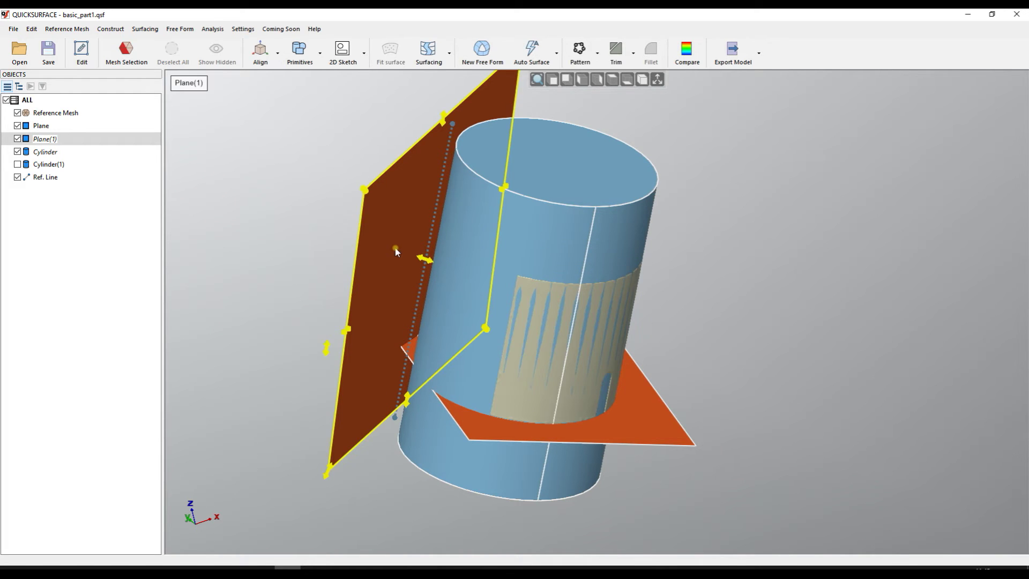
left_click_drag(426, 263, 387, 245)
left_click(418, 375)
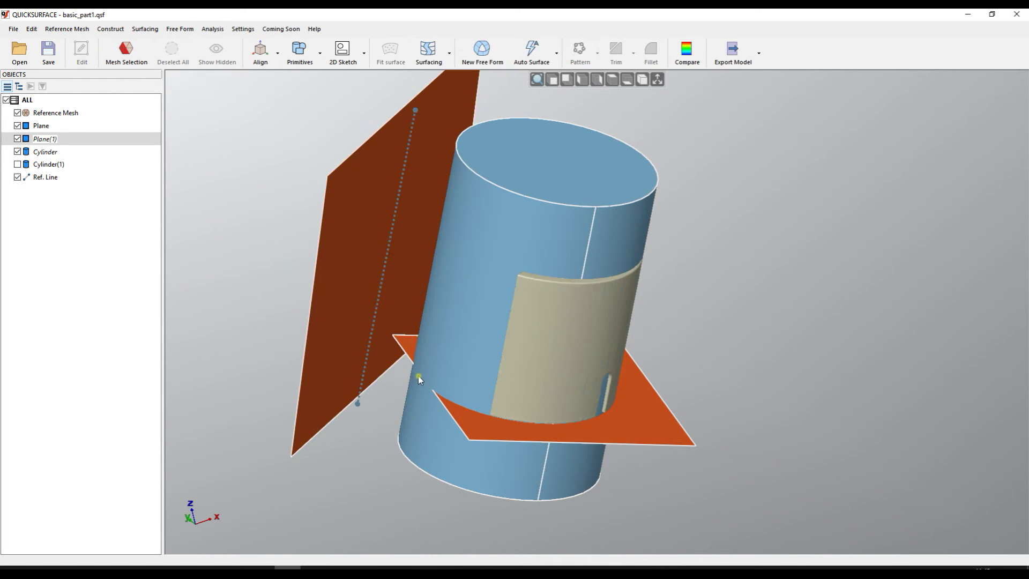
Inspect Ref. Line's edit settings and close them without changes.
right_click(40, 180)
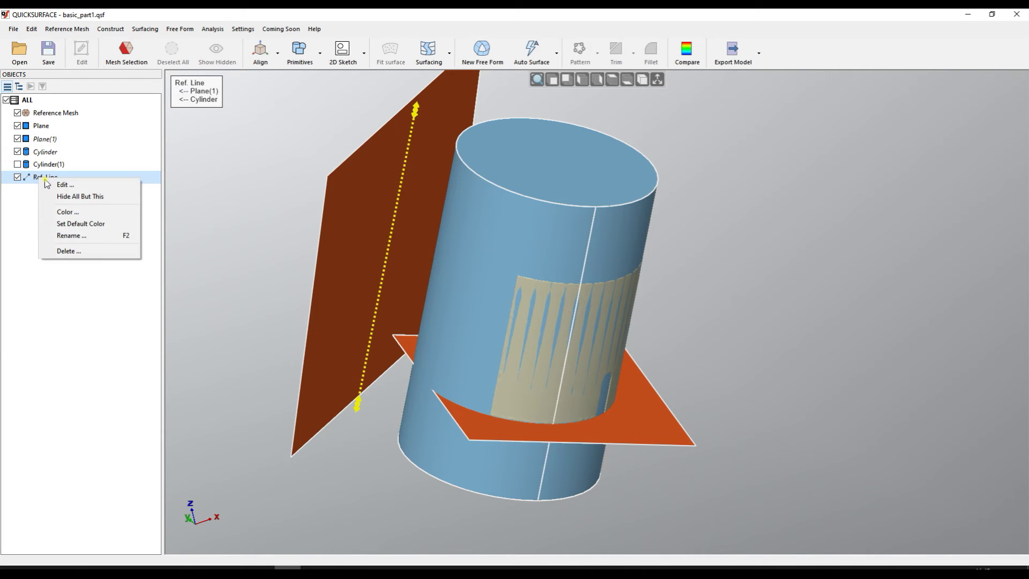
left_click(65, 185)
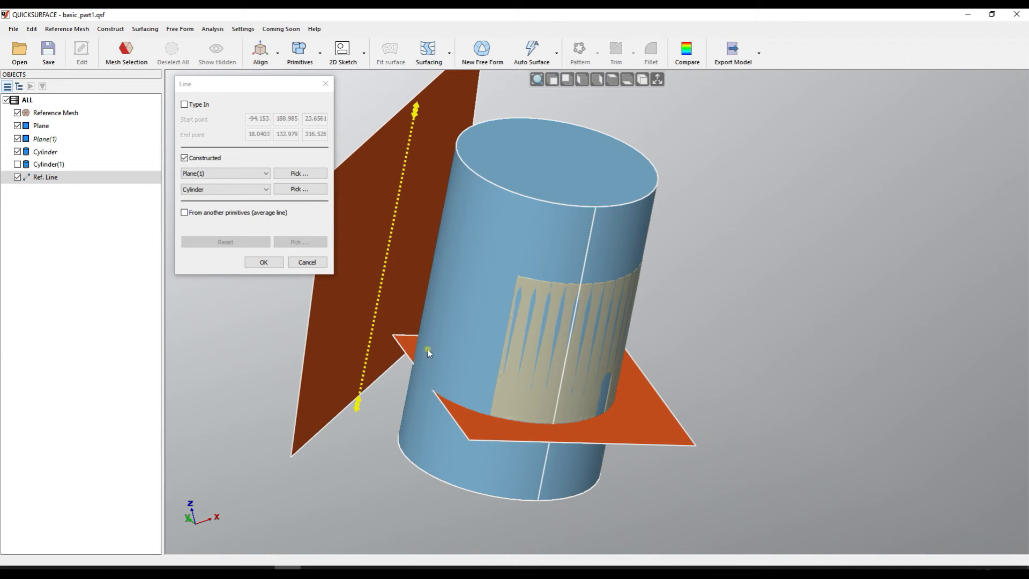
right_click_drag(426, 348, 410, 361)
left_click(307, 262)
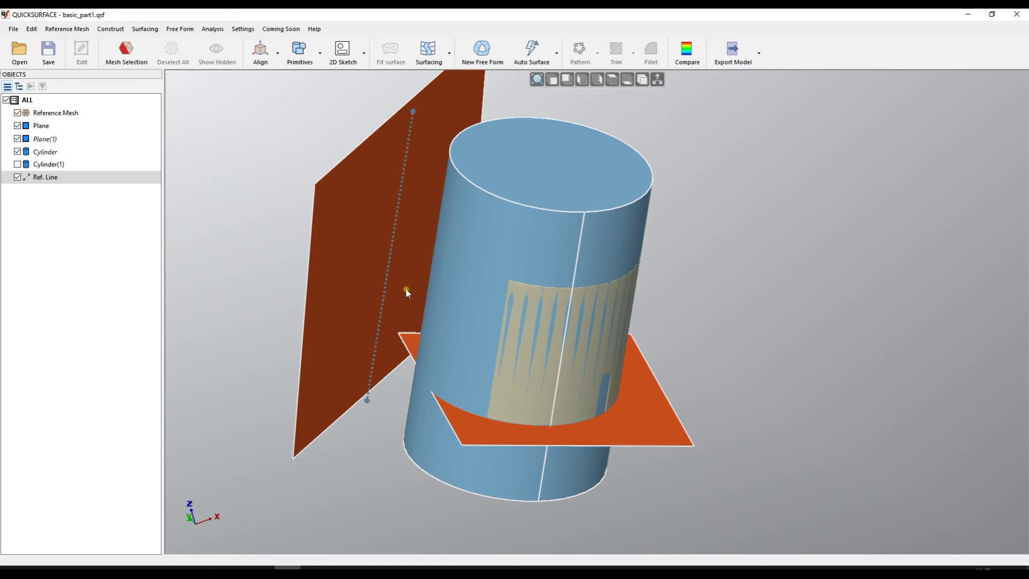
Display Cylinder(1) and shorten the Cylinder by lowering its top.
left_click(18, 164)
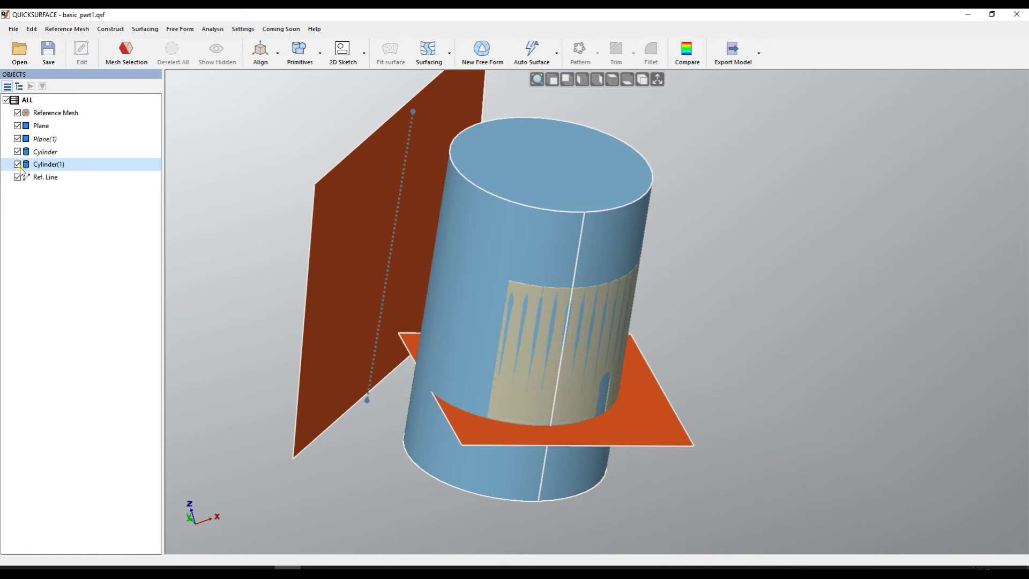
left_click(505, 241)
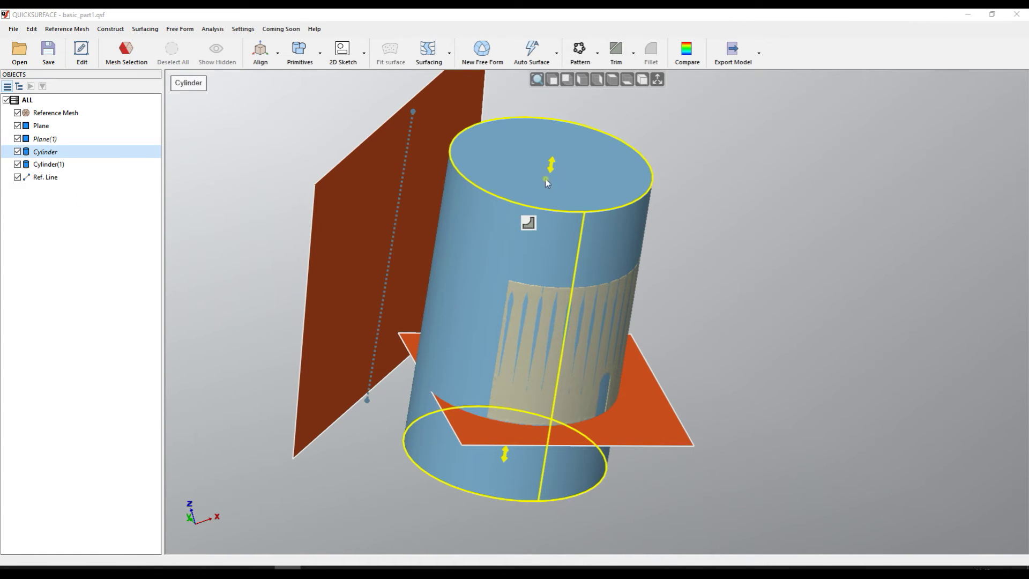
left_click_drag(552, 192, 535, 257)
key("Escape")
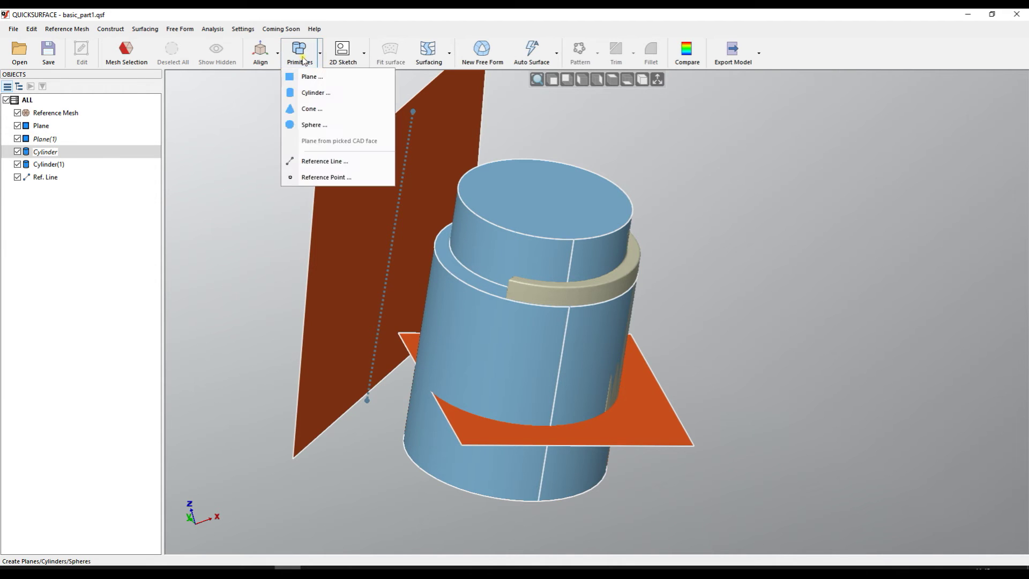
Create Ref. Line(1) as the average axis of the Cylinder and Cylinder(1).
left_click(323, 161)
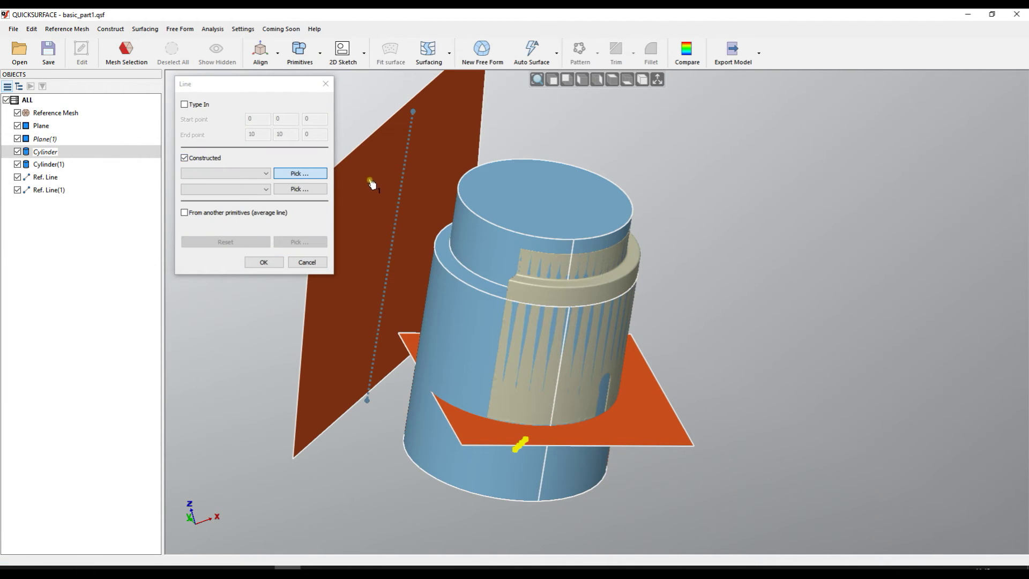
left_click(191, 214)
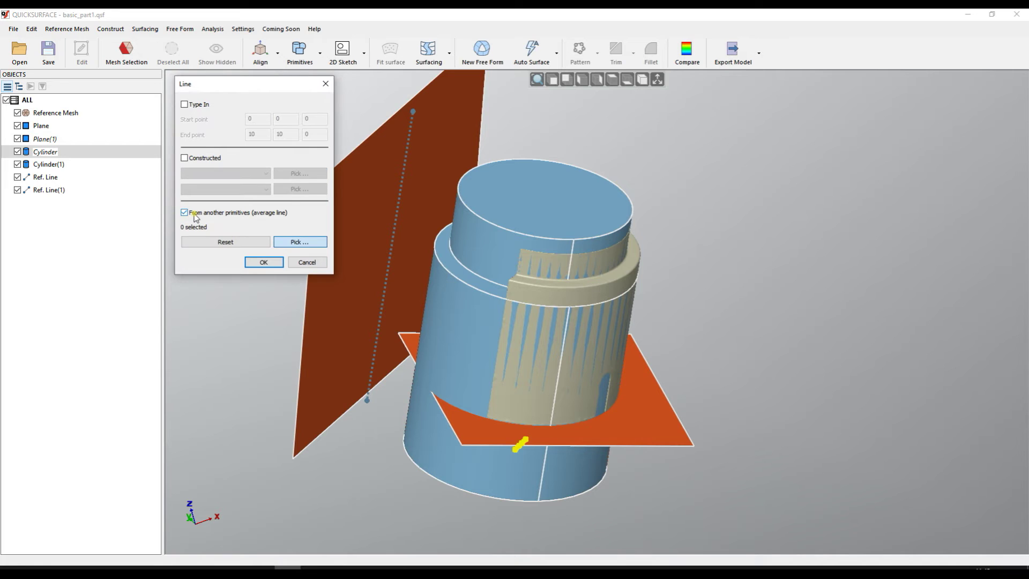
left_click(464, 322)
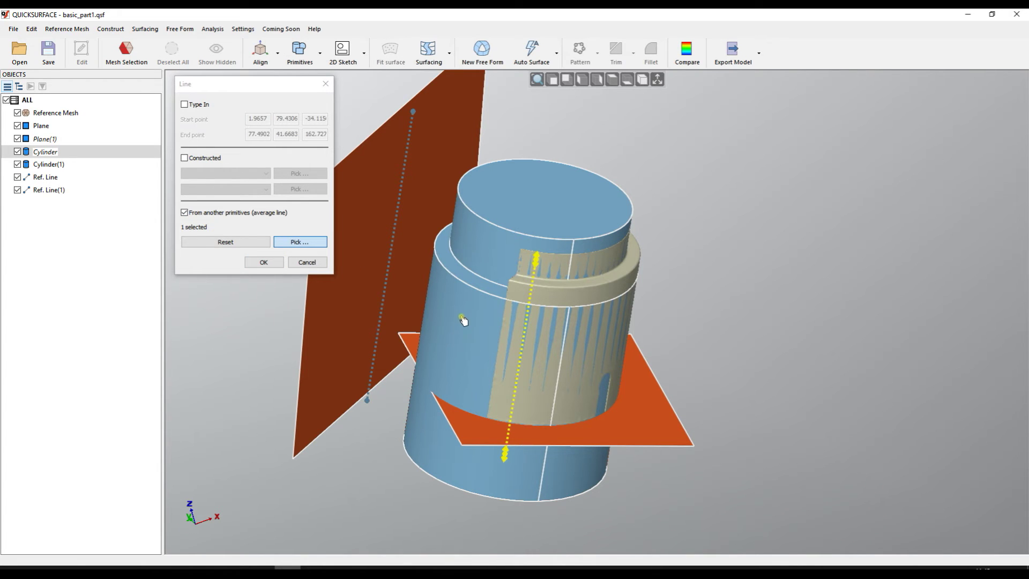
left_click(513, 247)
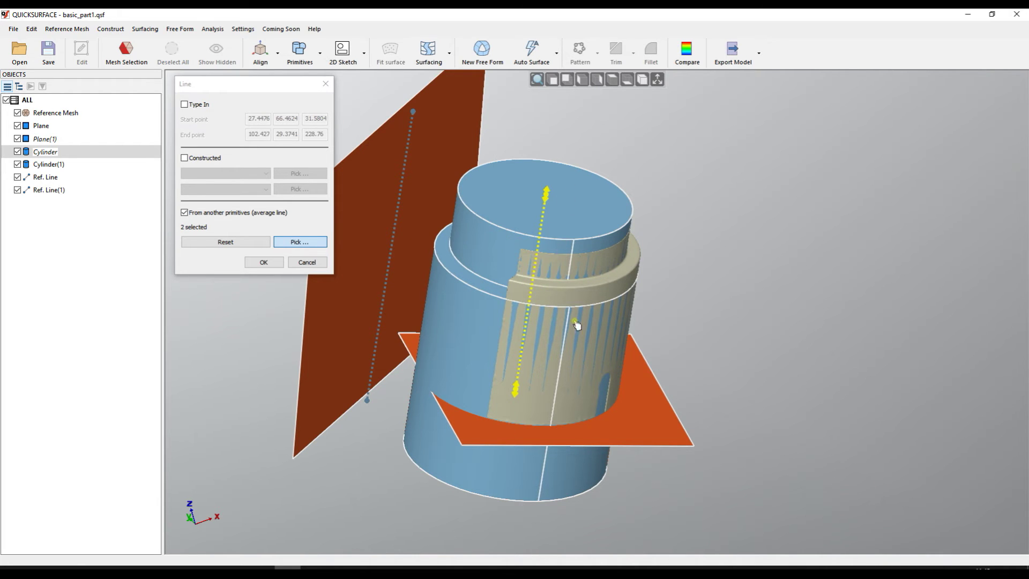
right_click_drag(577, 324, 480, 188)
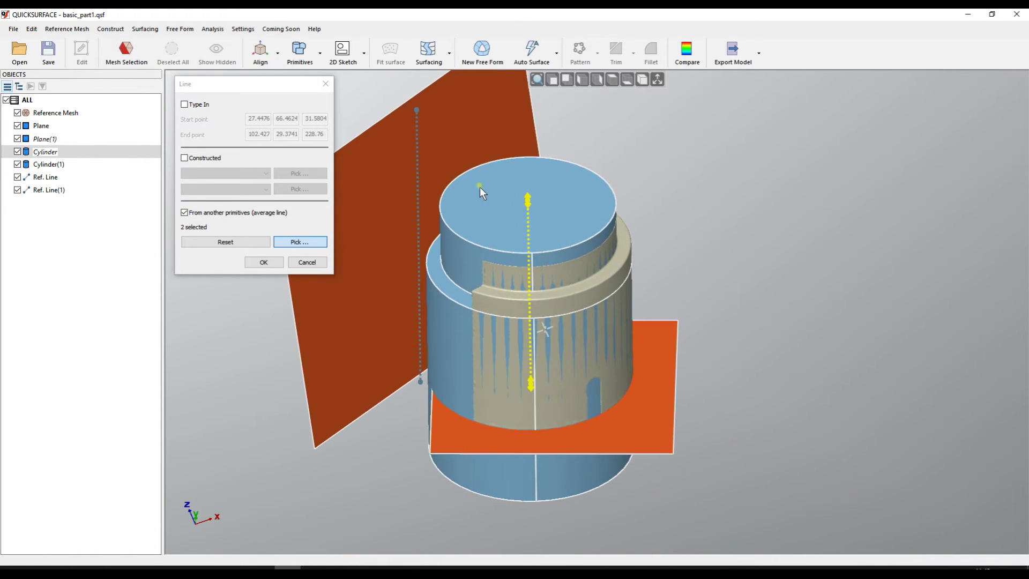
left_click(261, 262)
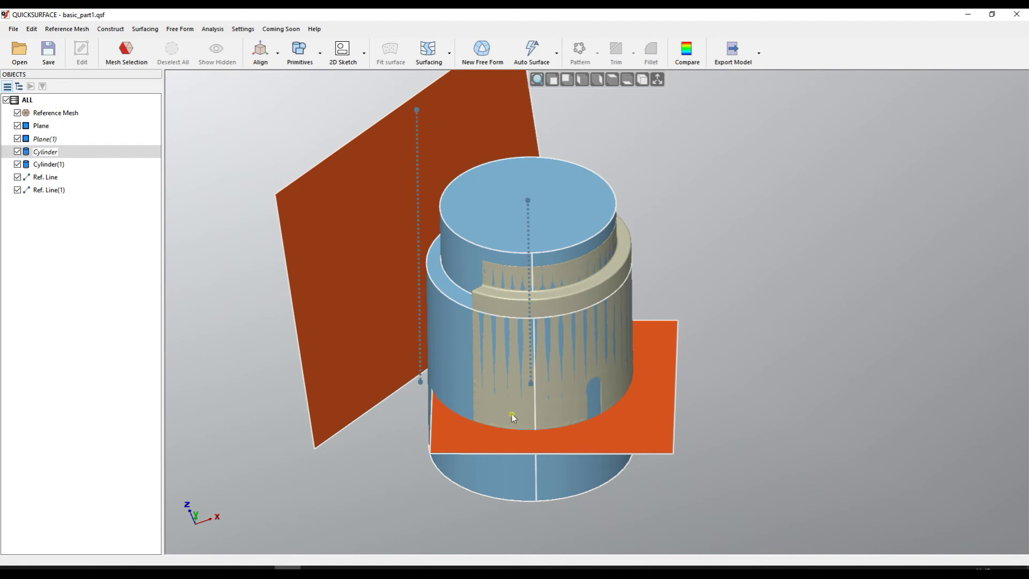
right_click_drag(625, 410, 672, 349)
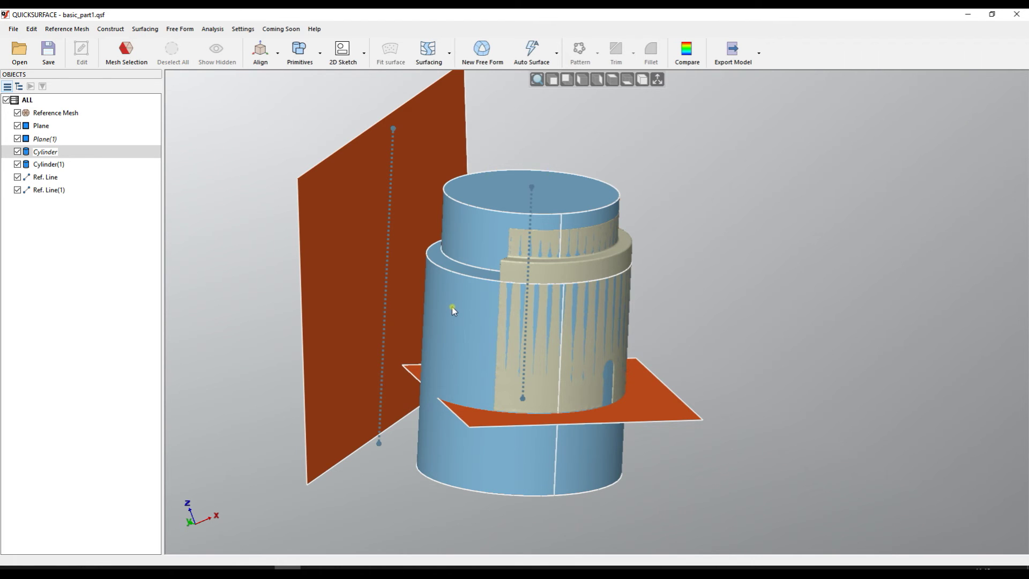
right_click_drag(559, 350, 570, 461)
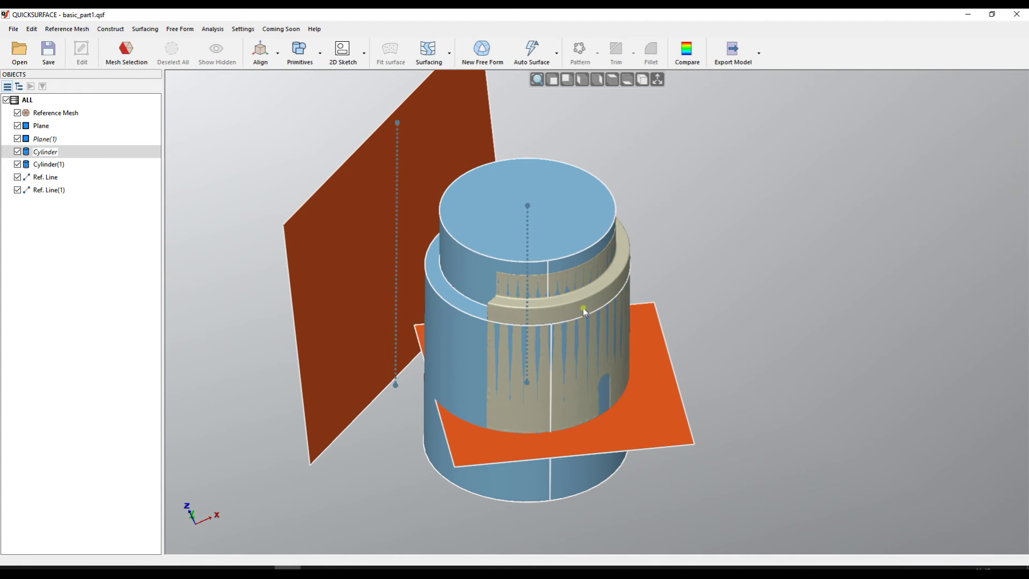
left_click(300, 49)
left_click(324, 161)
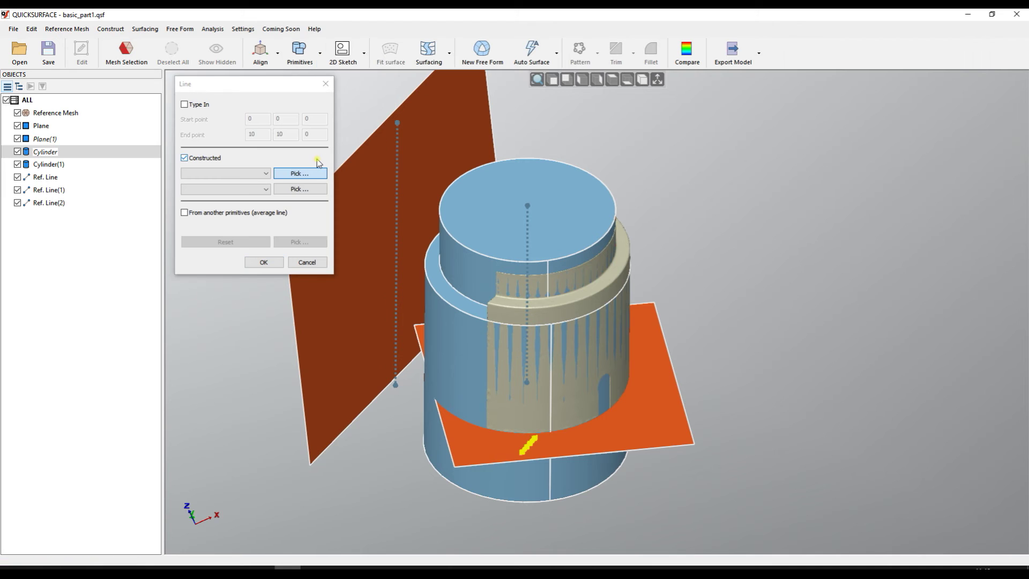
left_click(398, 215)
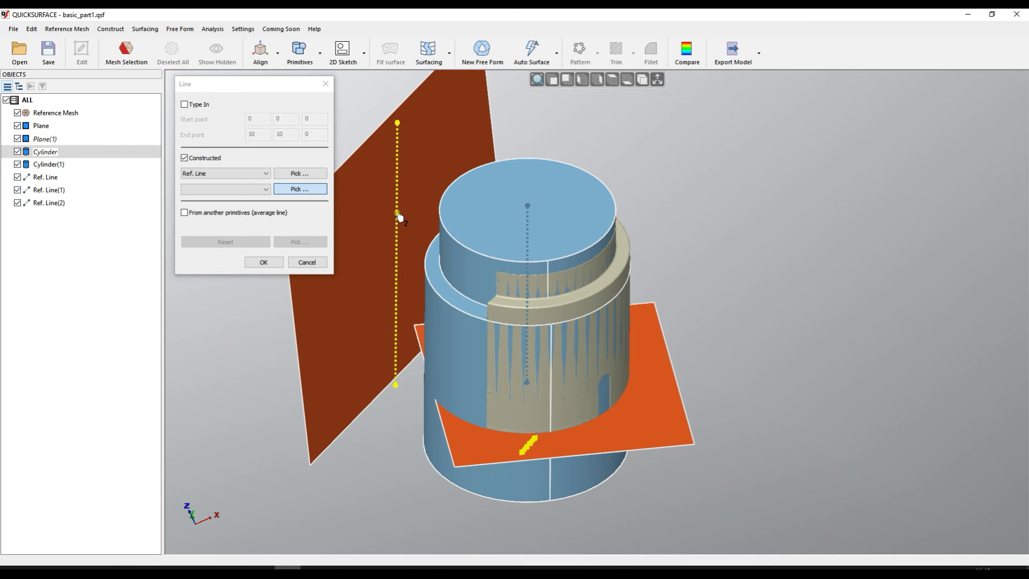
left_click(527, 252)
right_click_drag(465, 340, 503, 241)
left_click(307, 262)
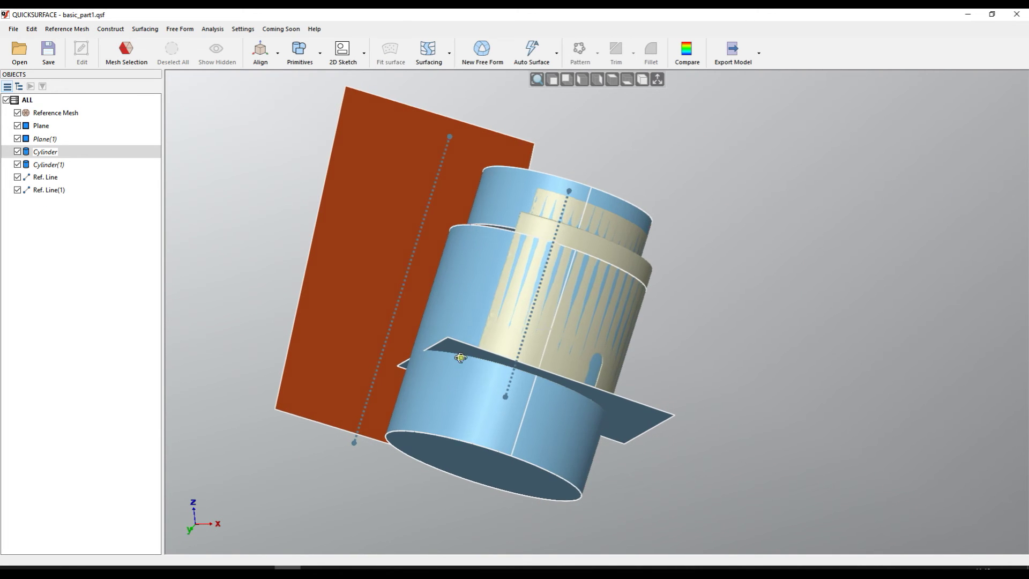
right_click_drag(526, 284, 482, 251)
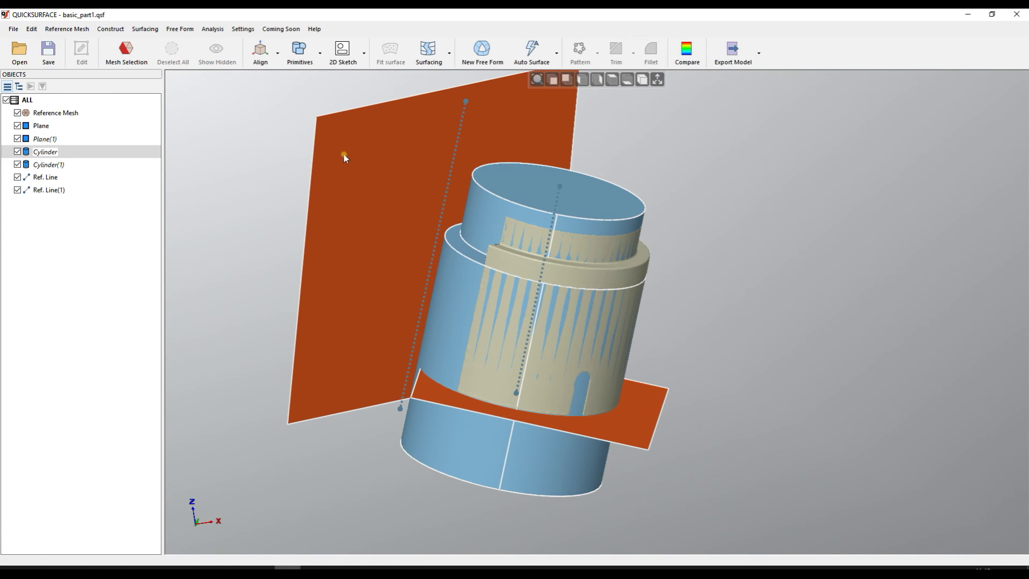
Start a Ref. Point from primitives, preview the Ref. Line–Plane intersection, then clear the picks.
left_click(299, 52)
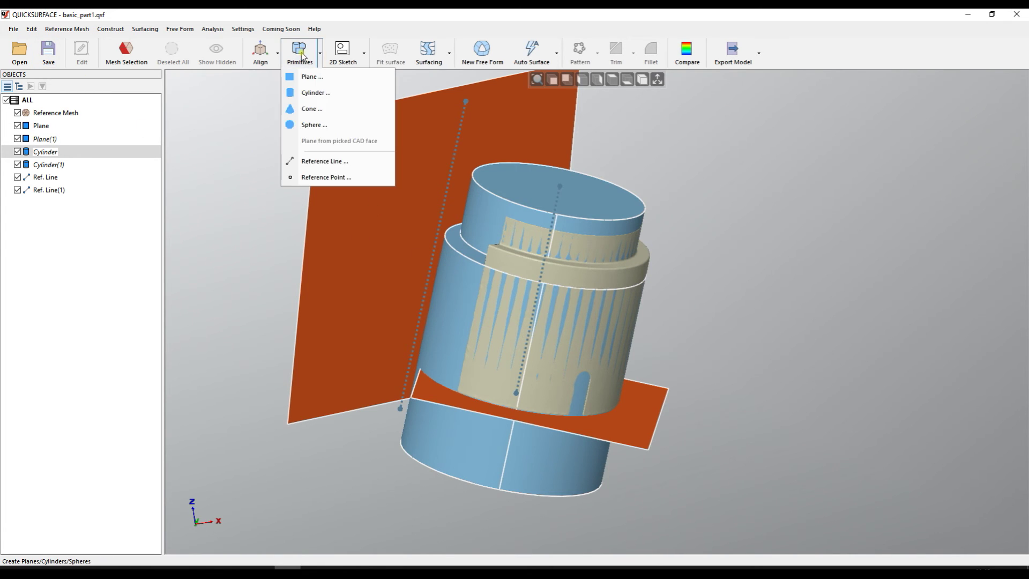
left_click(312, 178)
right_click_drag(476, 316, 498, 300)
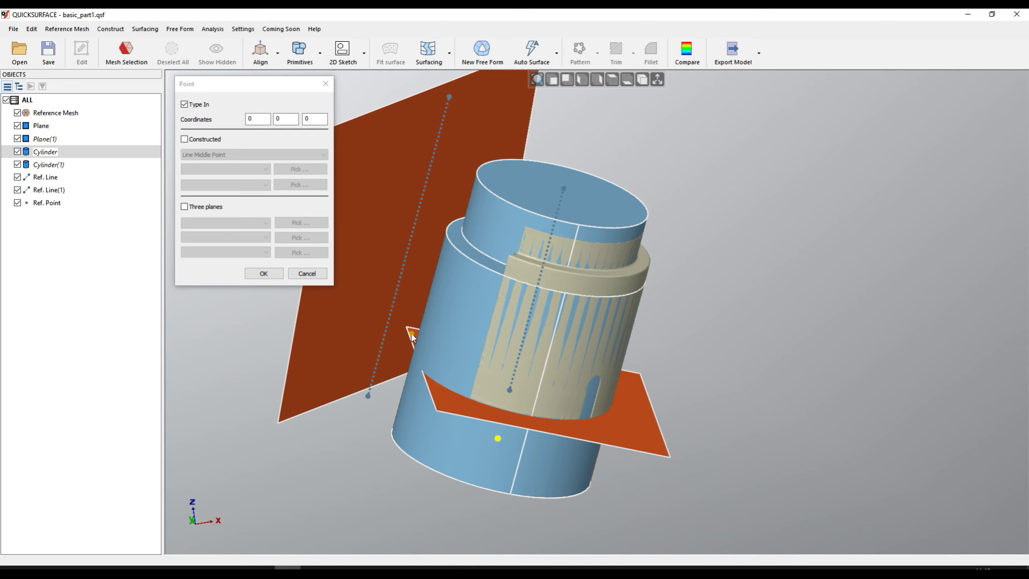
left_click(196, 140)
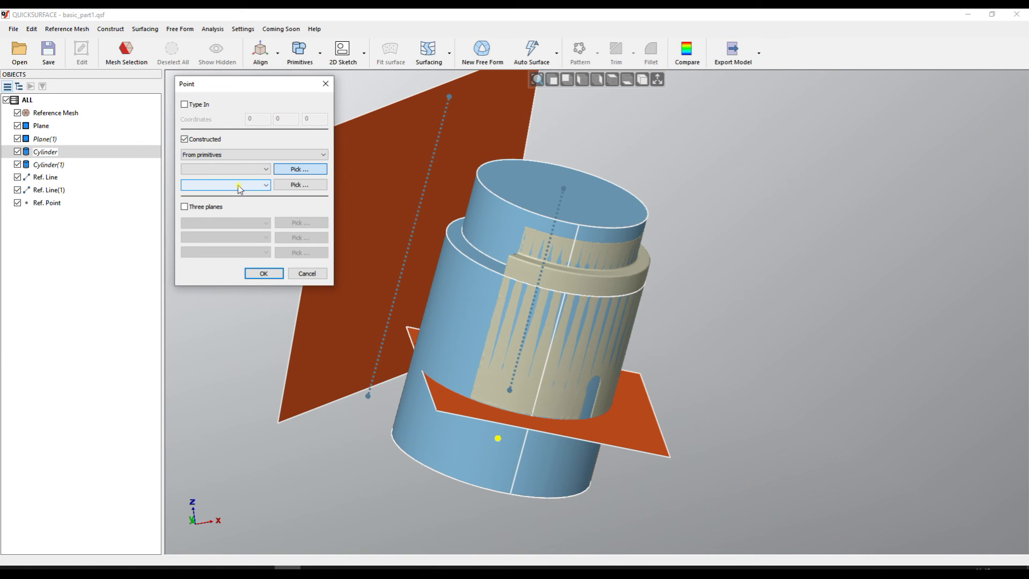
left_click(406, 271)
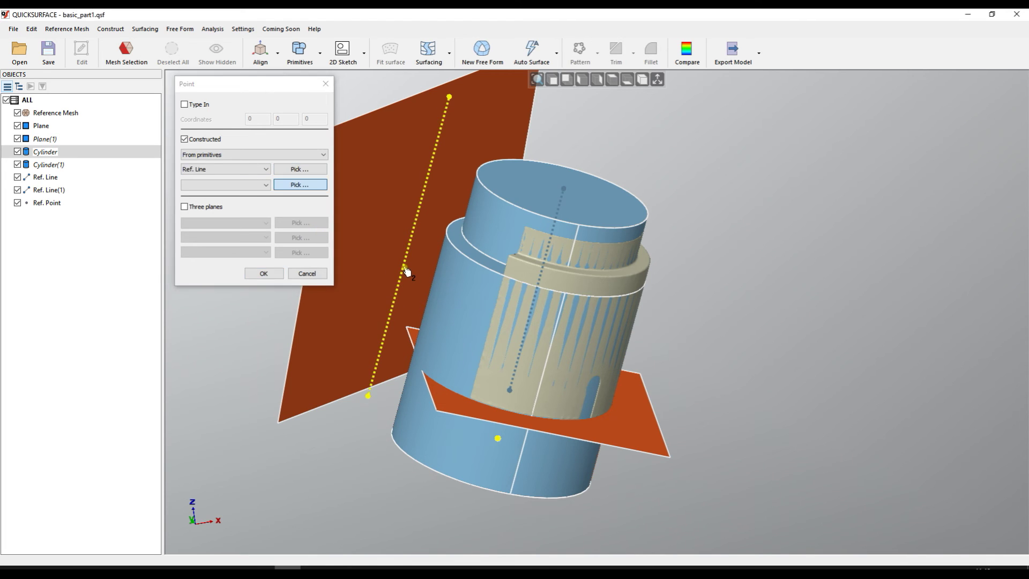
left_click(416, 335)
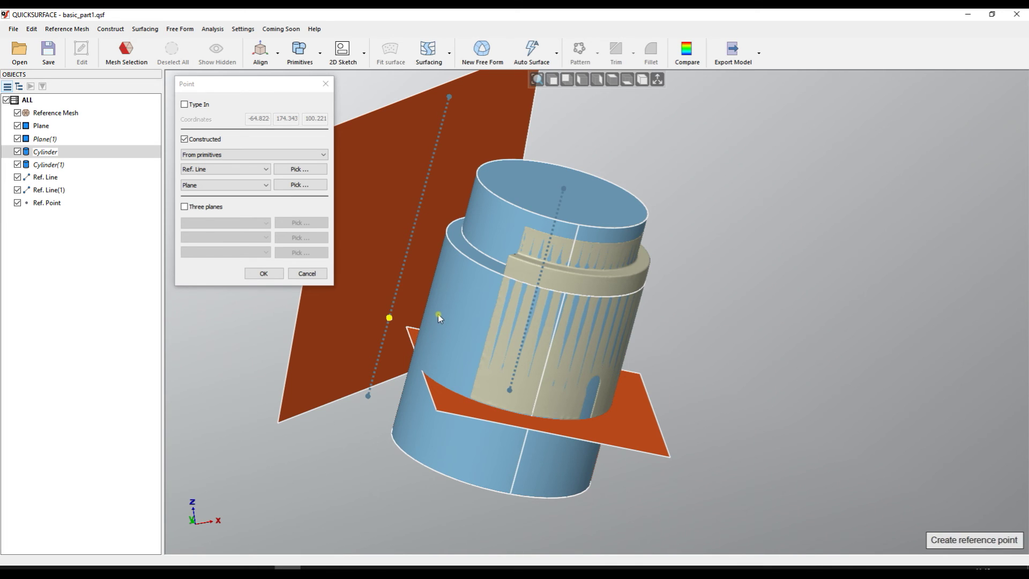
double_click(212, 141)
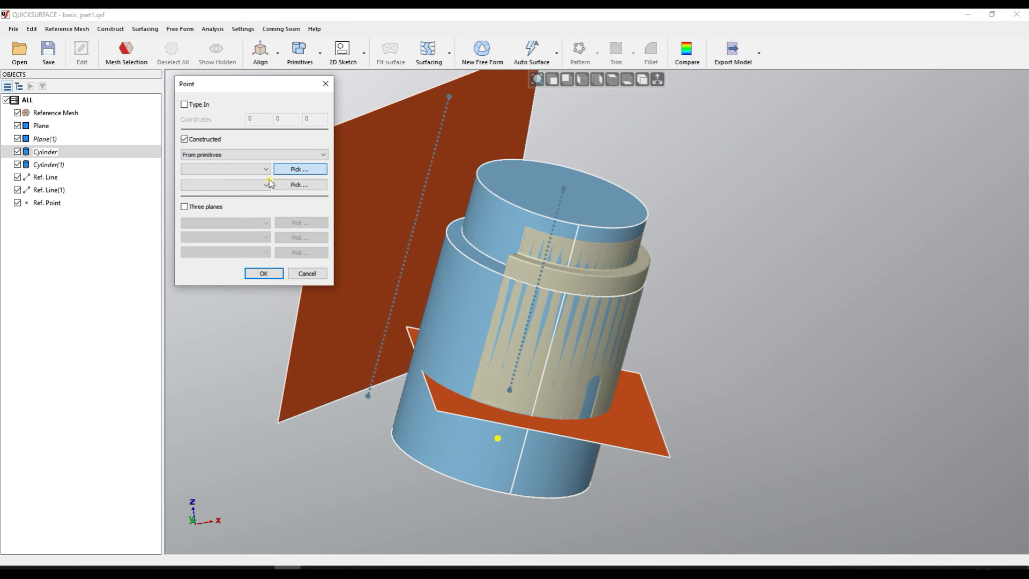
Preview a point from Ref. Line and Ref. Line(1), inspect it, then discard the point.
left_click(410, 241)
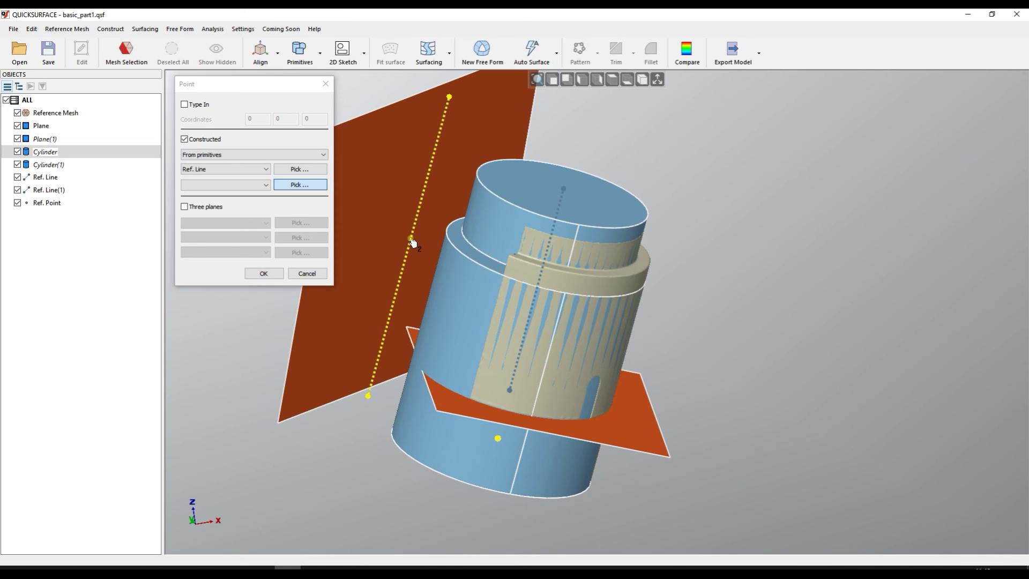
left_click(529, 319)
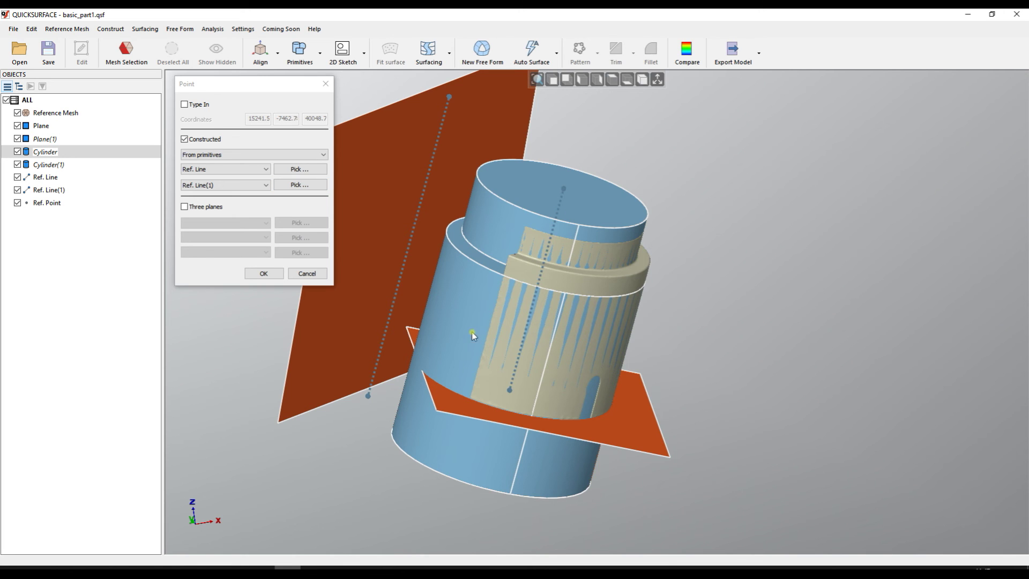
right_click_drag(472, 333, 537, 218)
right_click_drag(478, 283, 556, 324)
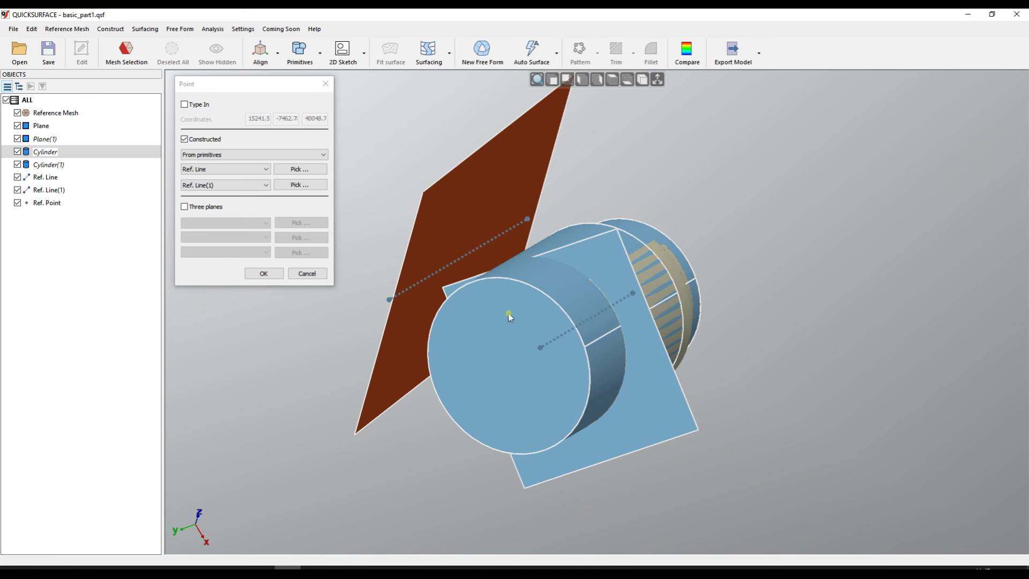
right_click_drag(526, 296, 441, 371)
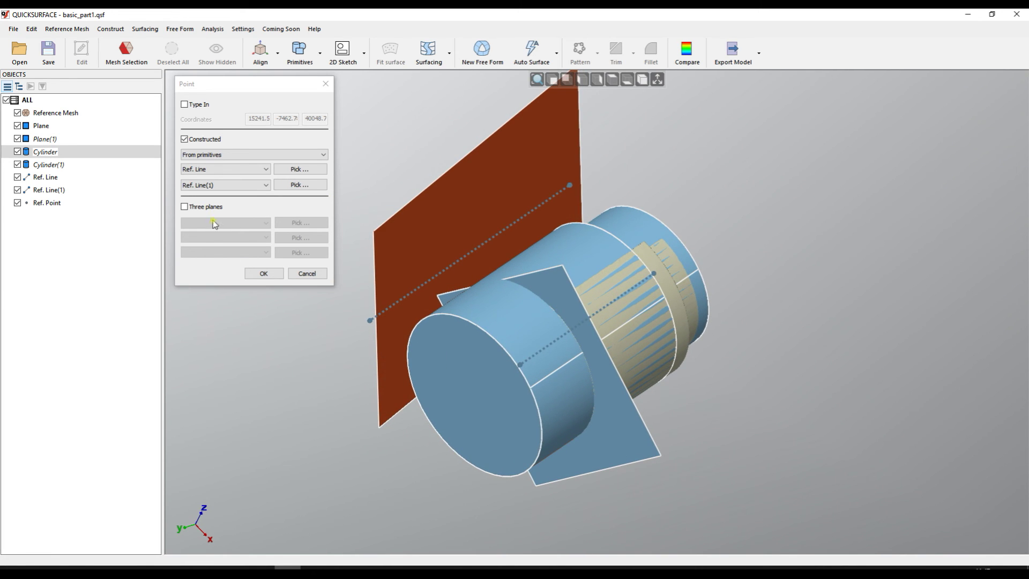
right_click_drag(497, 278, 348, 354)
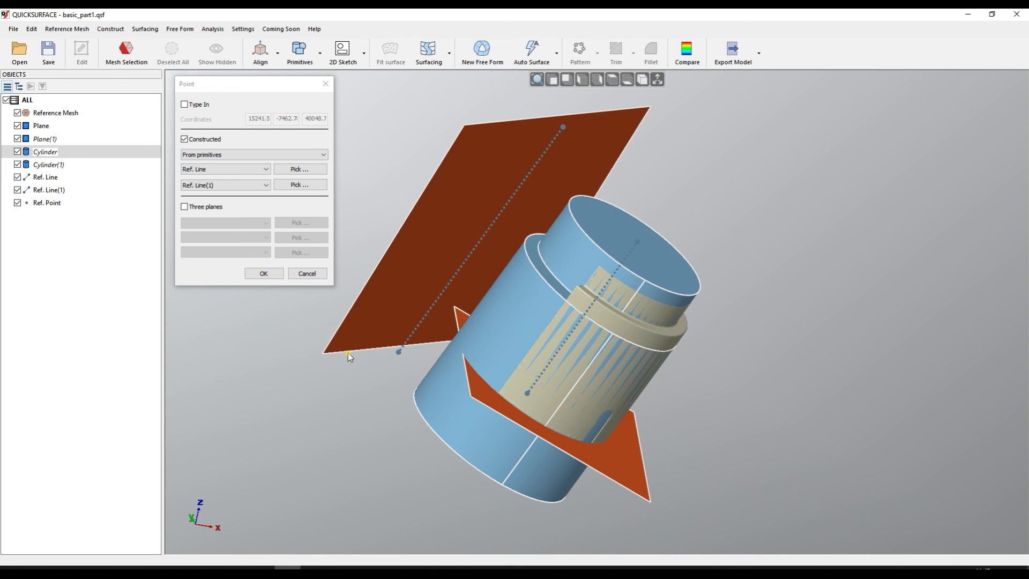
left_click(307, 274)
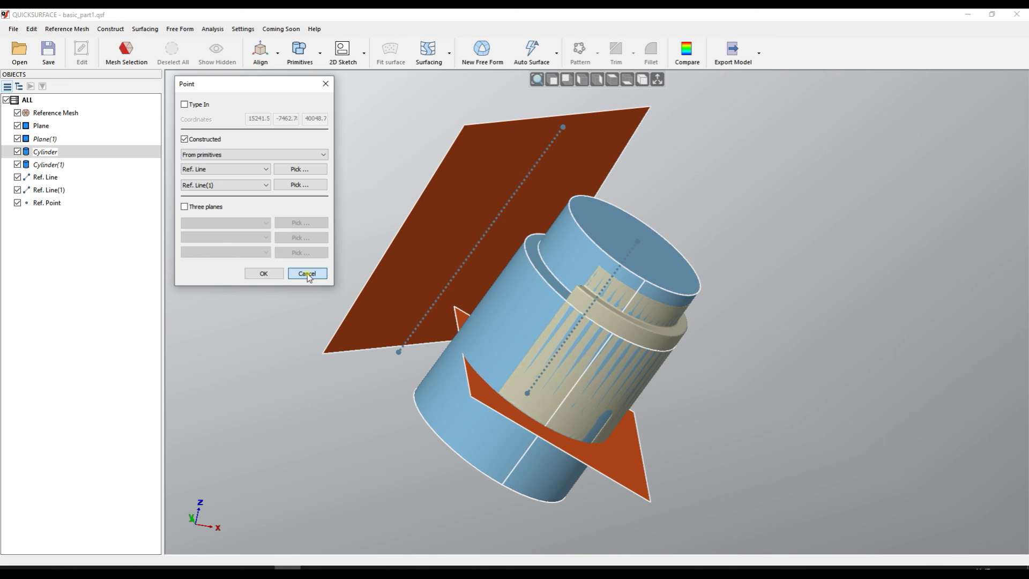
left_click(307, 274)
Brush-select the flat left face of the scanned mesh.
right_click_drag(510, 310, 427, 340)
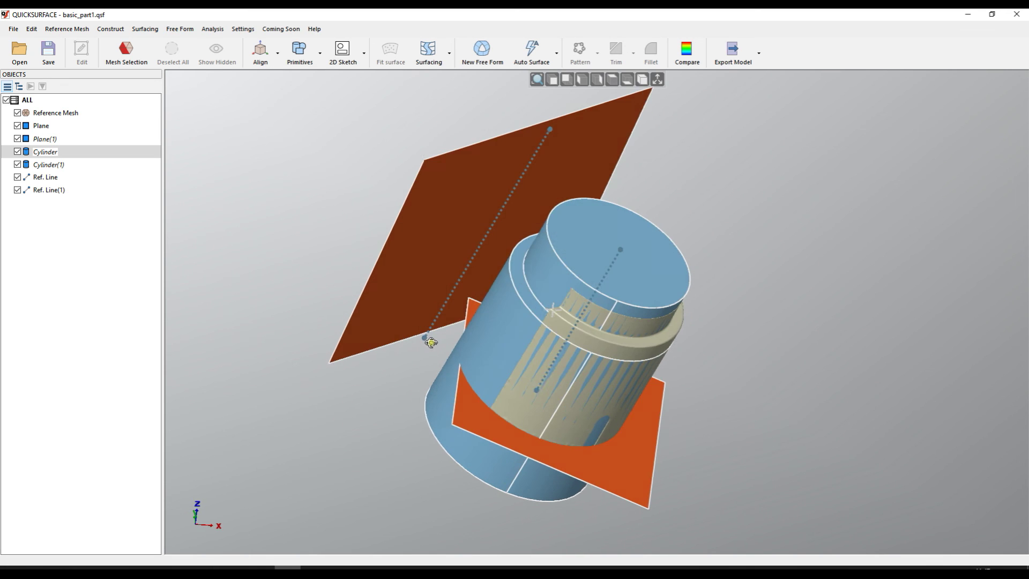
left_click(126, 54)
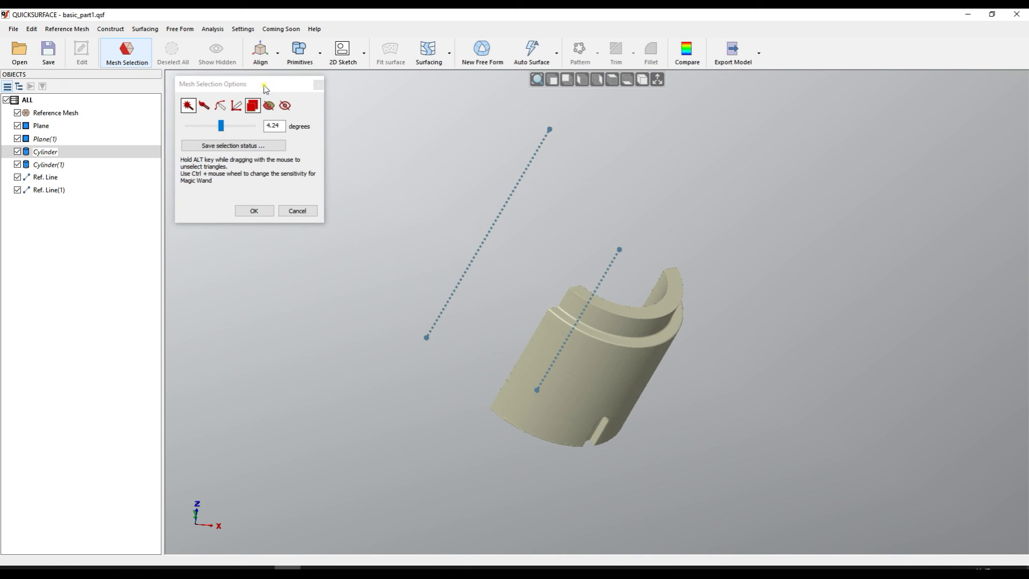
left_click(204, 105)
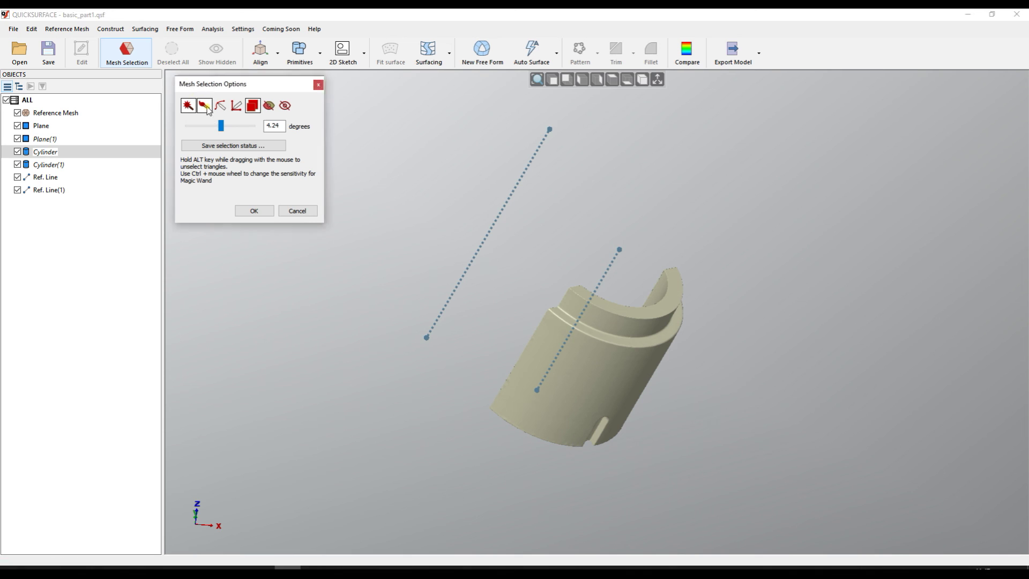
mouse_move(561, 320)
left_mouse_down()
mouse_move(505, 417)
mouse_move(547, 428)
mouse_move(611, 342)
left_mouse_up()
right_click_drag(610, 342, 574, 370)
left_click(265, 213)
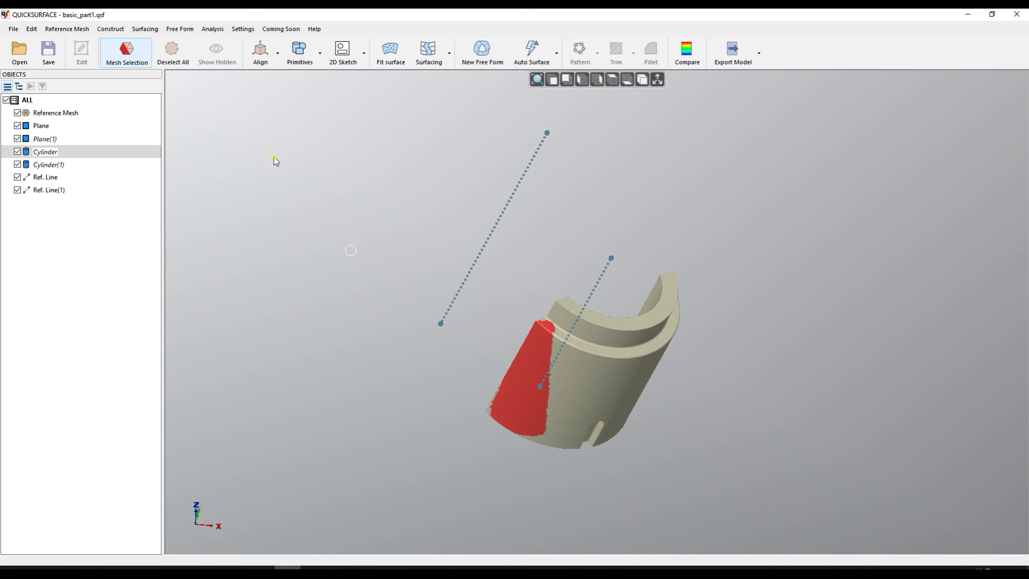
Fit Plane(2) to the selected mesh points and confirm it.
left_click(299, 52)
left_click(313, 77)
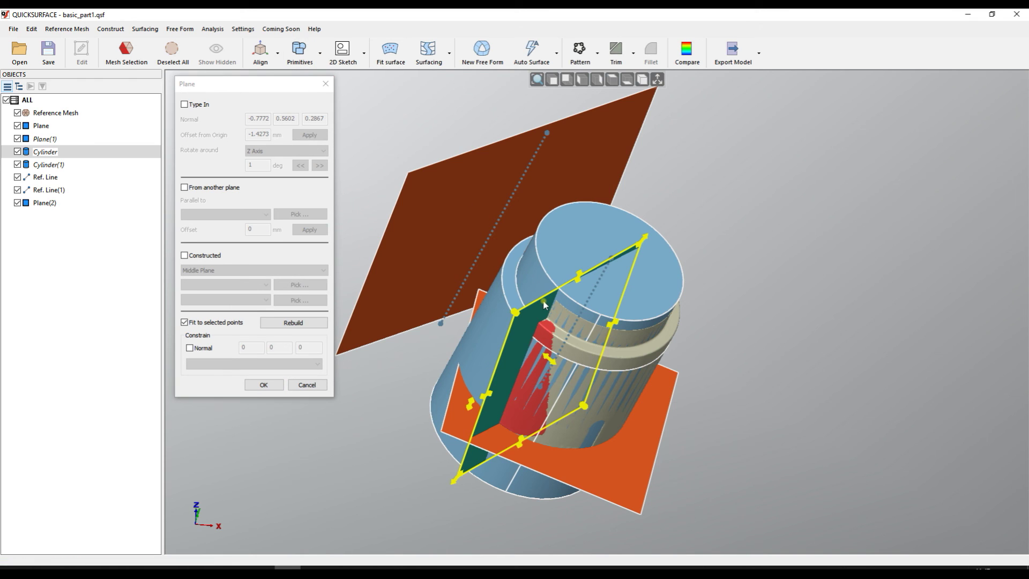
right_click_drag(513, 434, 529, 487)
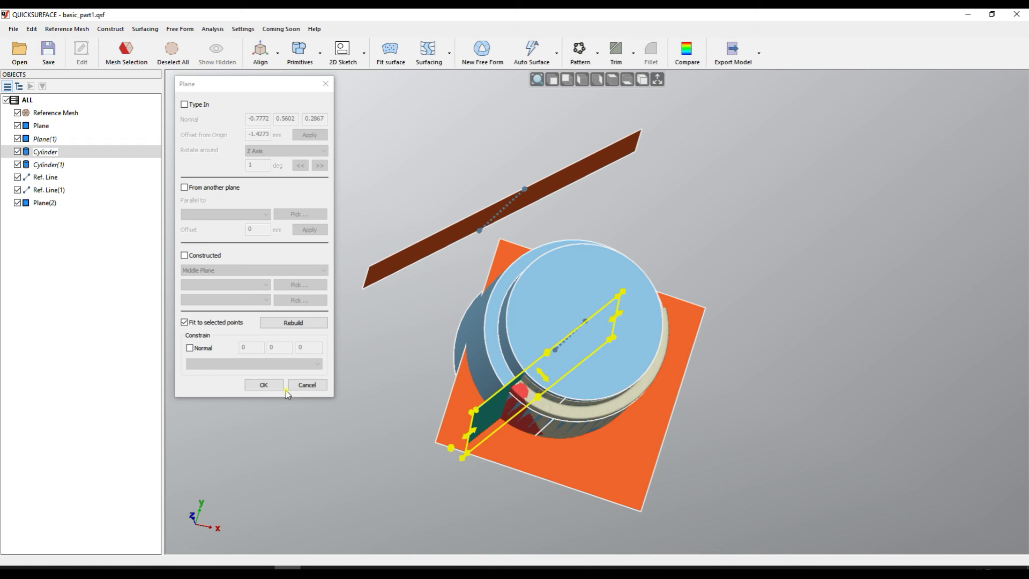
left_click(263, 385)
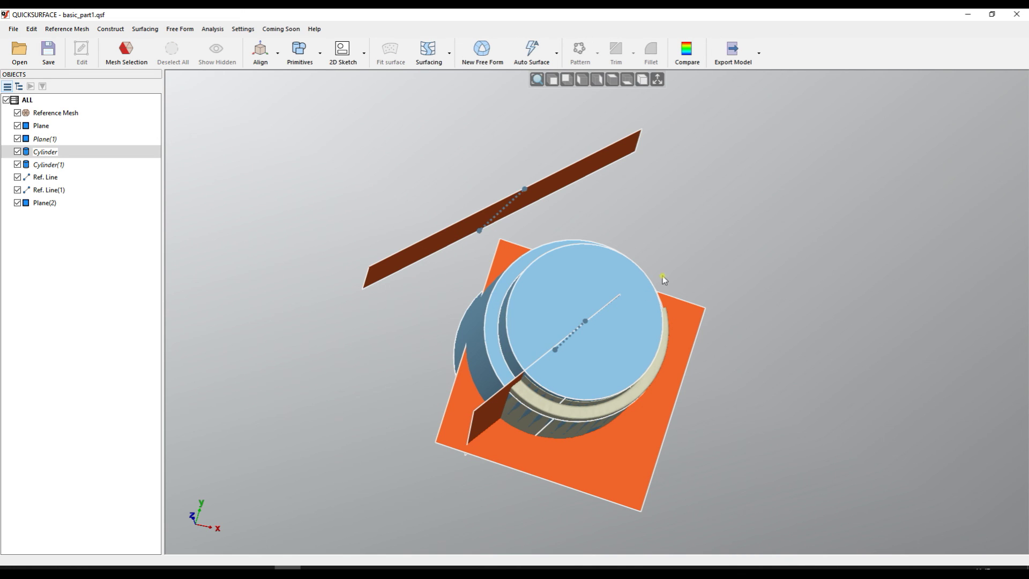
Define a Reference Point from three planes: Plane(1), Plane and Plane(2).
left_click(299, 53)
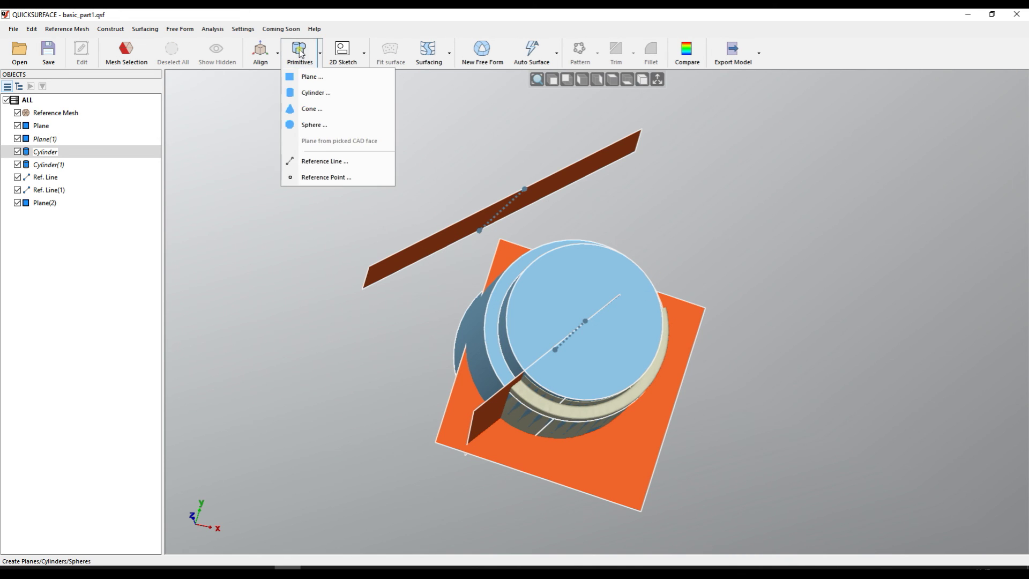
left_click(327, 177)
left_click(184, 207)
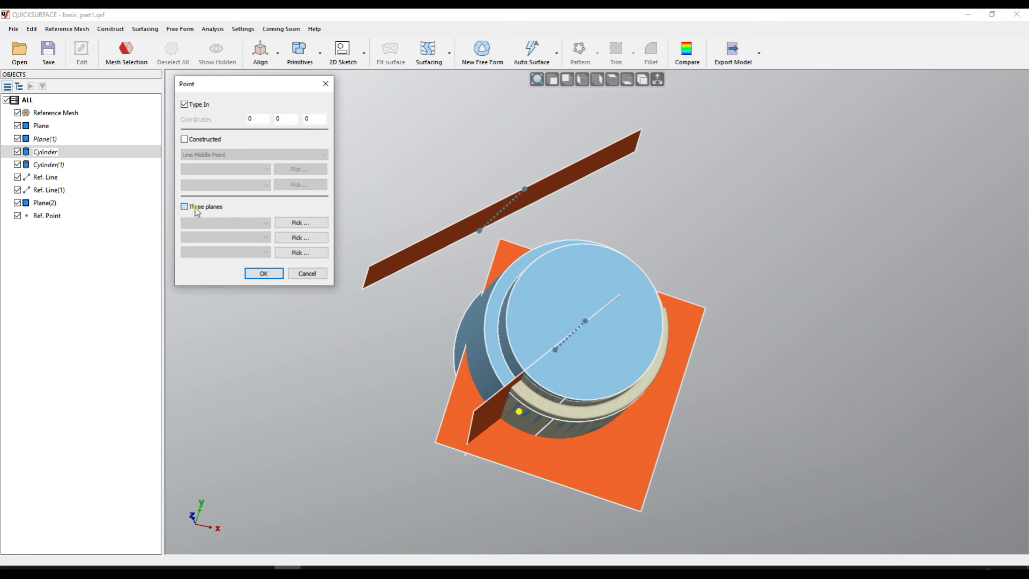
left_click(414, 252)
left_click(502, 262)
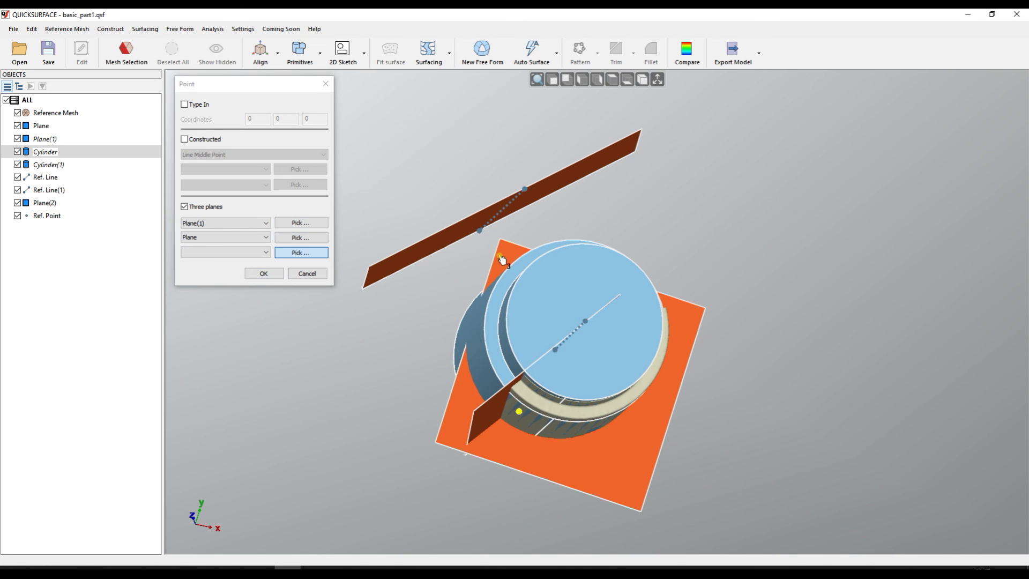
right_click_drag(535, 340, 511, 405)
left_click(487, 408)
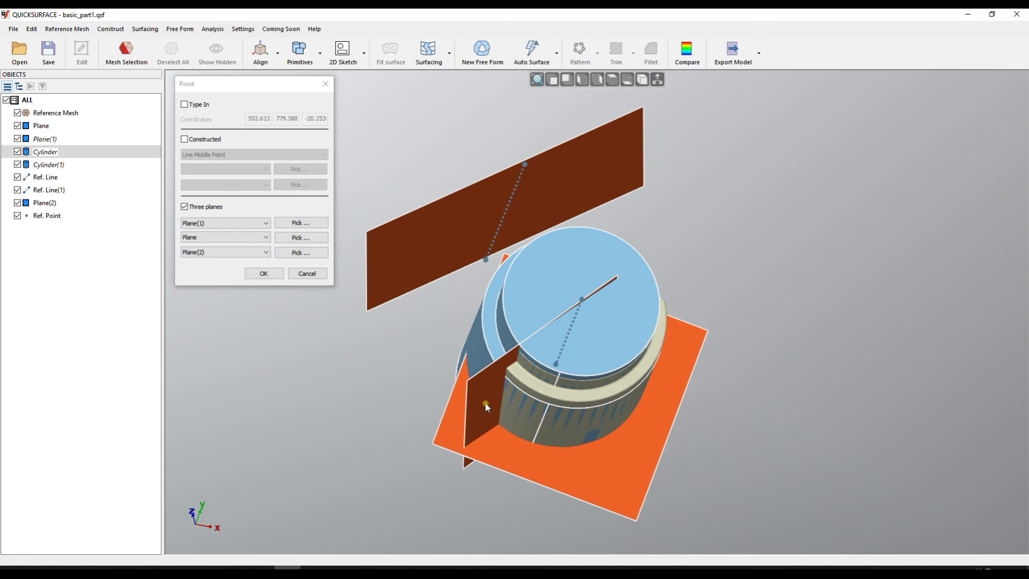
Confirm the reference point off to the side of the part and show its parent planes.
scroll(573, 340, "down", 3)
right_click_drag(607, 351, 659, 320)
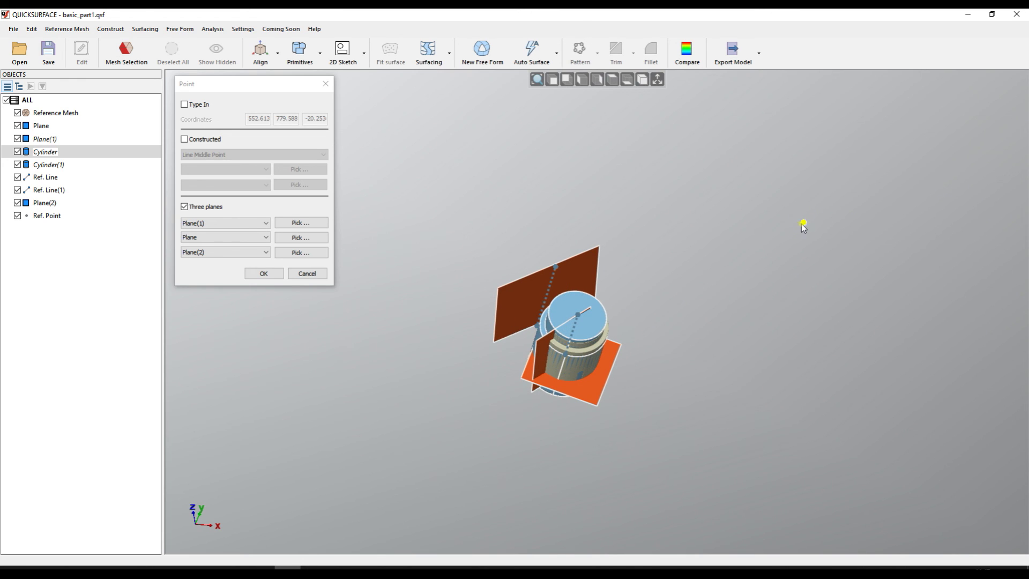
left_click(274, 276)
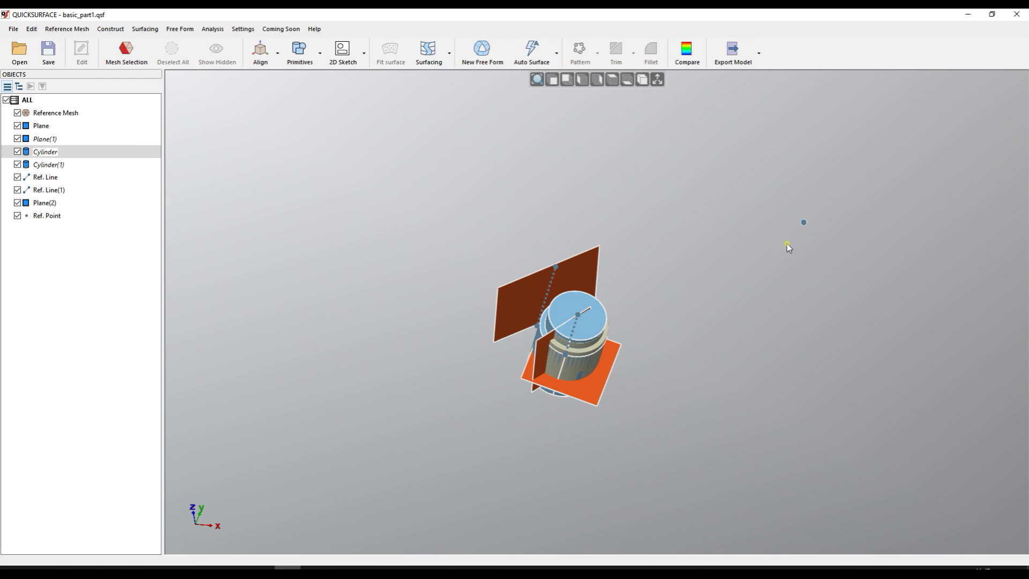
left_click(803, 222)
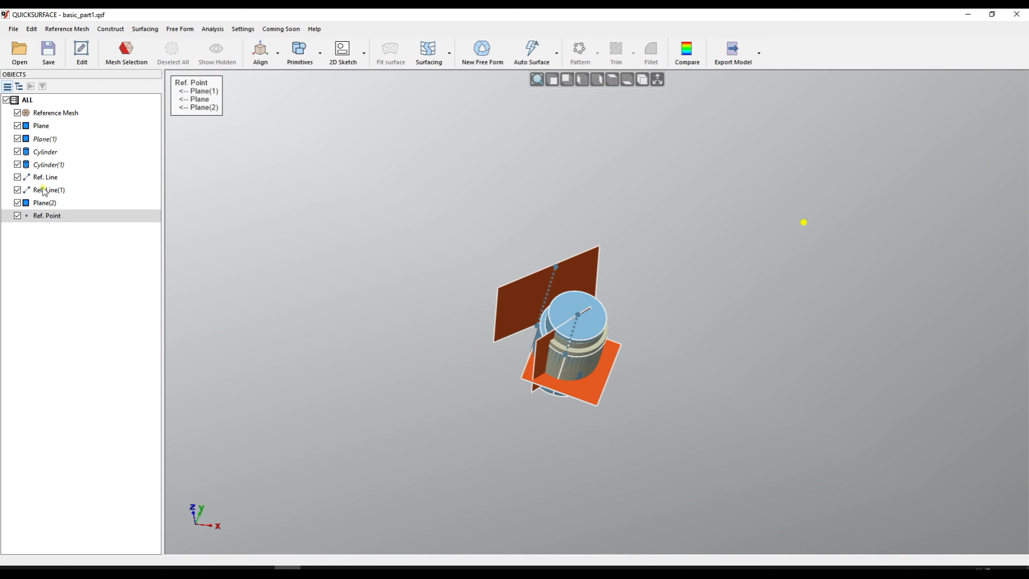